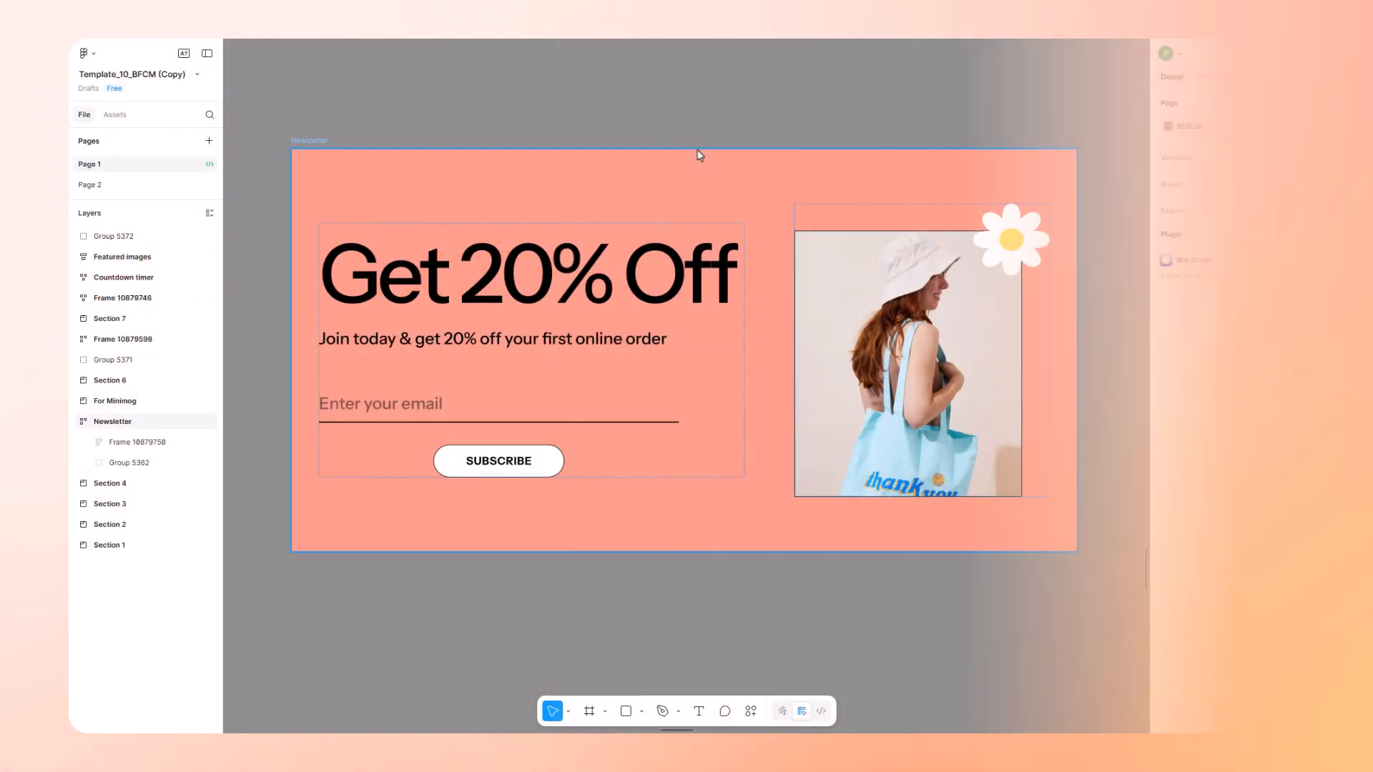
# - Examine the auto-layout structure of the Newsletter frame and its nested text and email elements
pyautogui.click(320, 150)
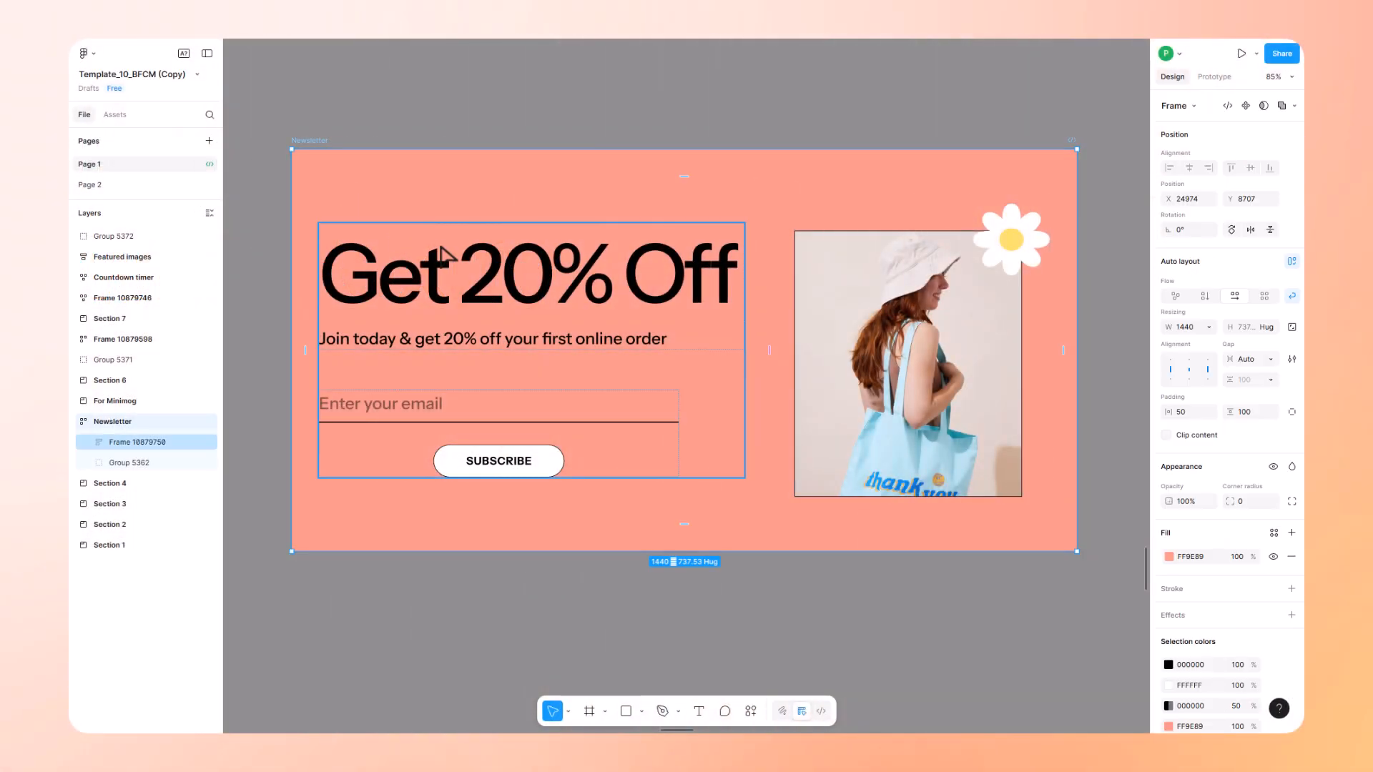
pyautogui.click(456, 376)
pyautogui.click(580, 379)
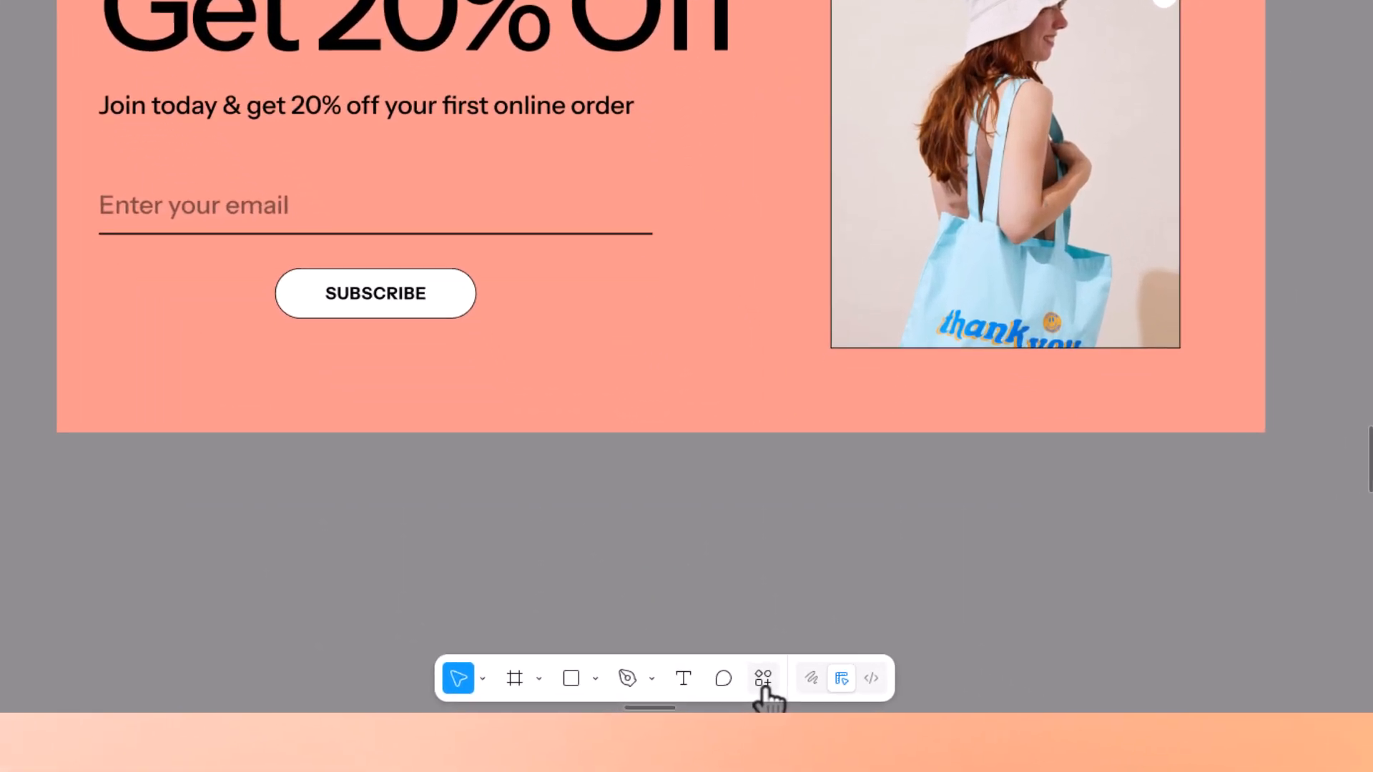
# - Run the "Figma to Shopify with Foxify" plugin from the plugins and widgets list
pyautogui.click(752, 708)
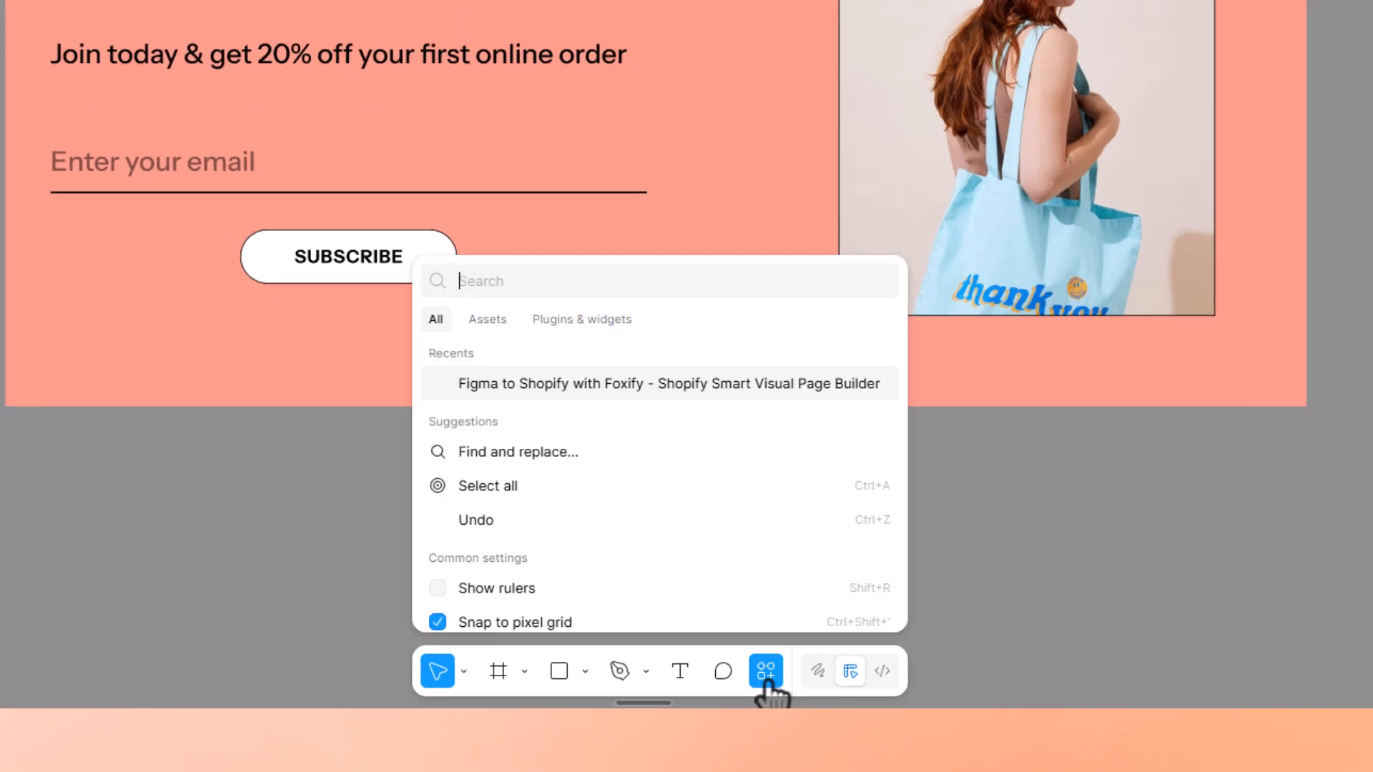
pyautogui.click(597, 319)
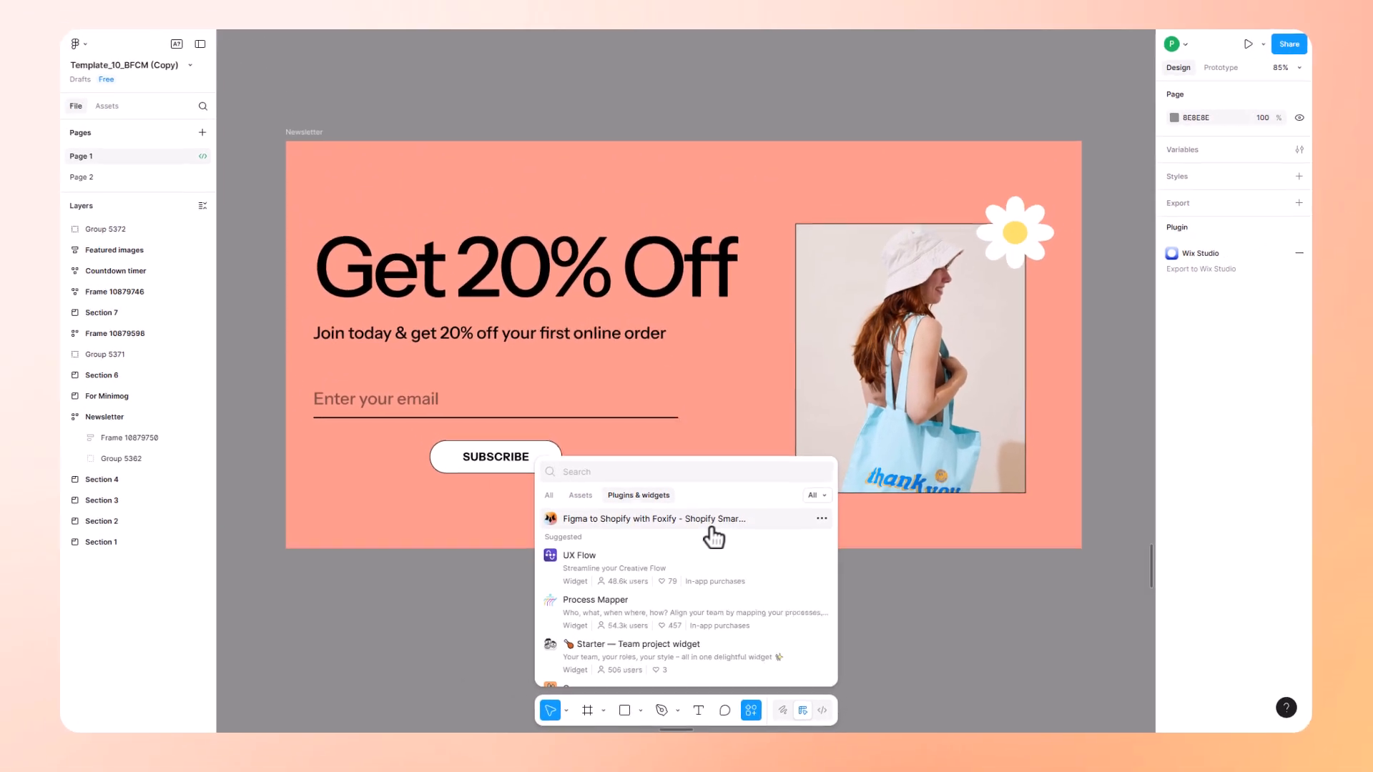
pyautogui.click(712, 530)
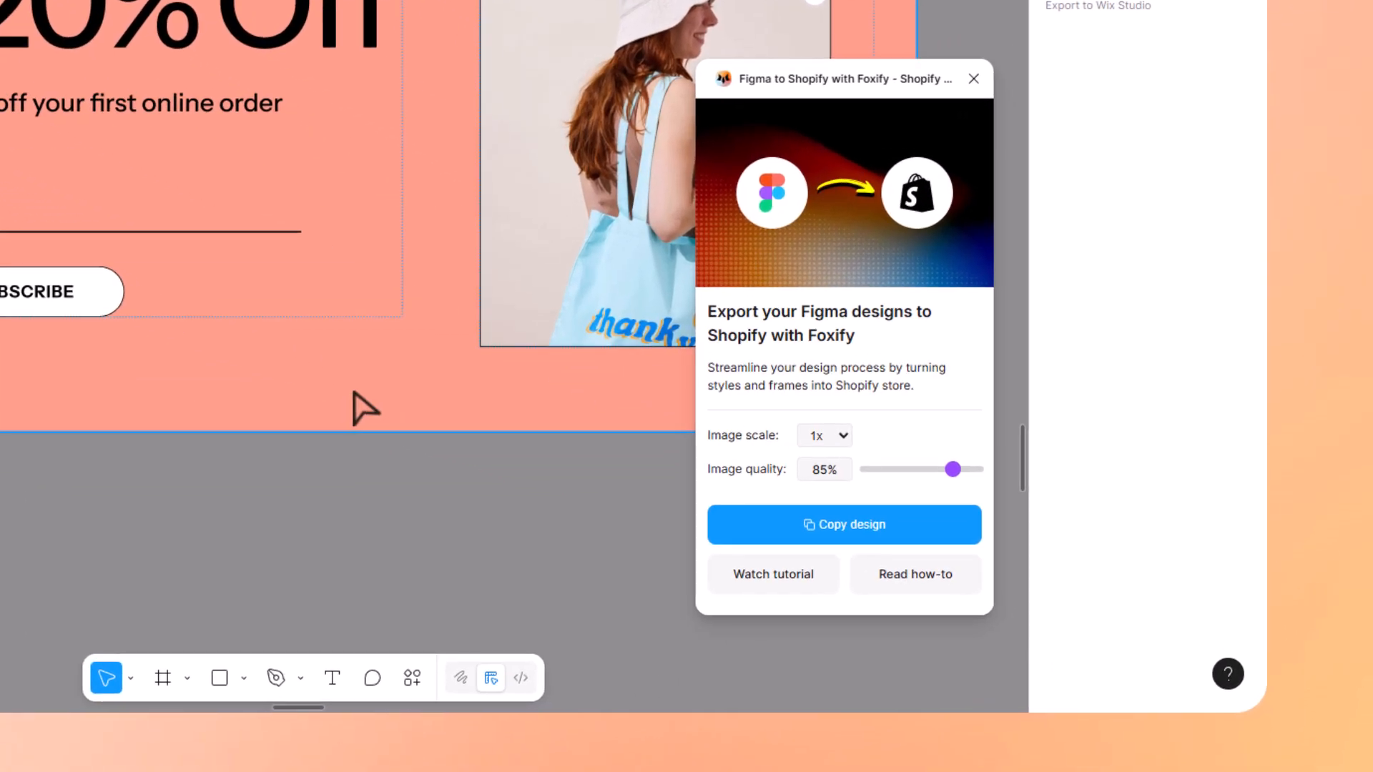
# - Keep the image scale at 1x and copy the Newsletter frame's design with the Foxify plugin
pyautogui.click(843, 438)
pyautogui.click(842, 437)
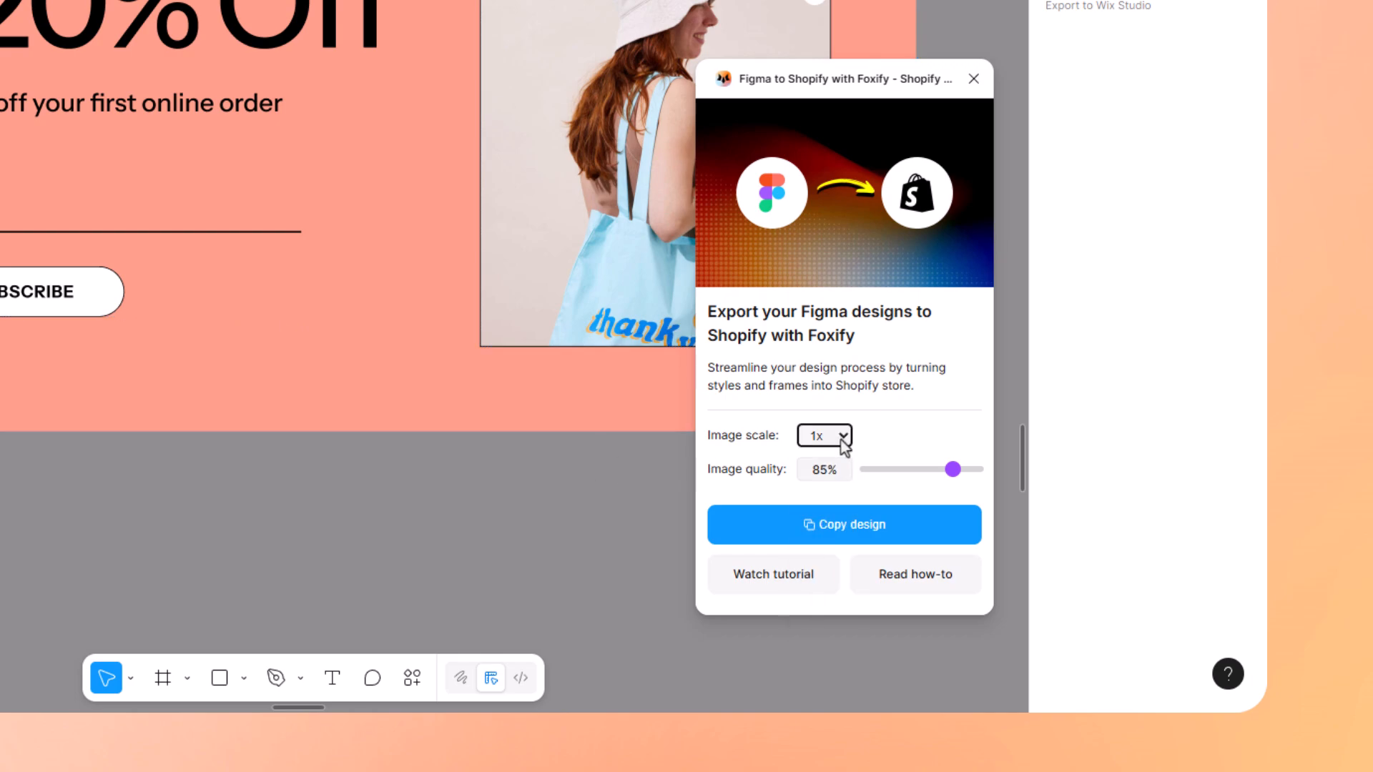
pyautogui.click(921, 442)
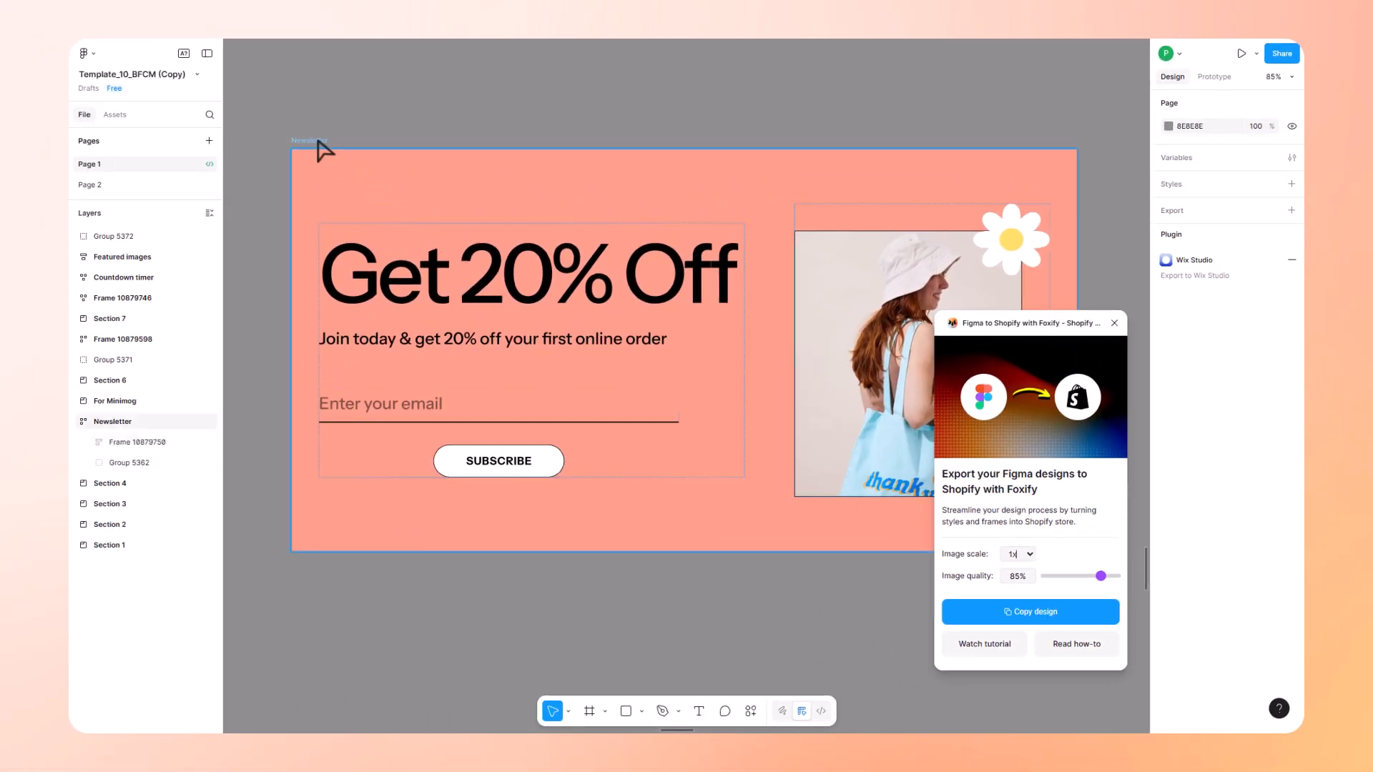
pyautogui.click(319, 143)
pyautogui.click(1035, 621)
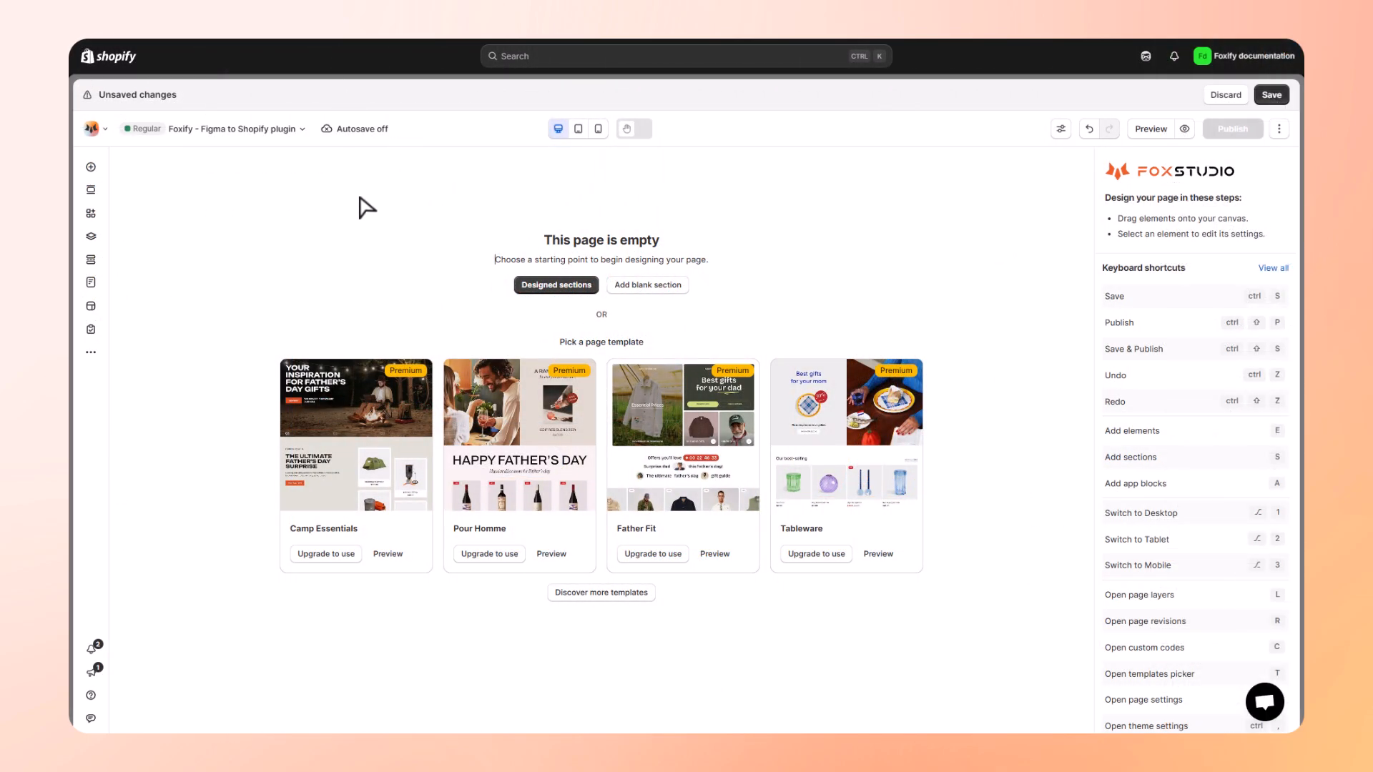
# - Switch to the Foxify page editor, add a blank section to the empty page and paste the copied design into it
pyautogui.click(638, 286)
pyautogui.rightClick(225, 223)
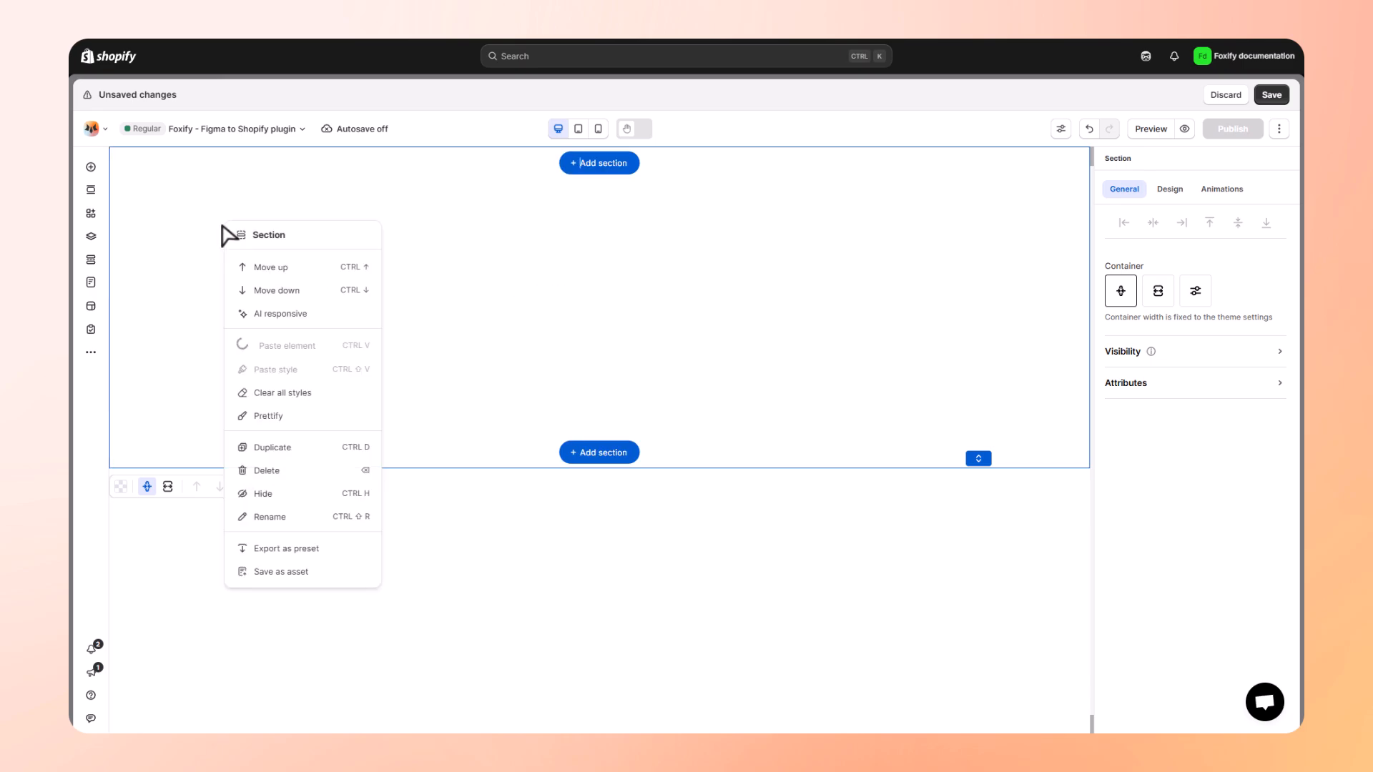
pyautogui.click(342, 349)
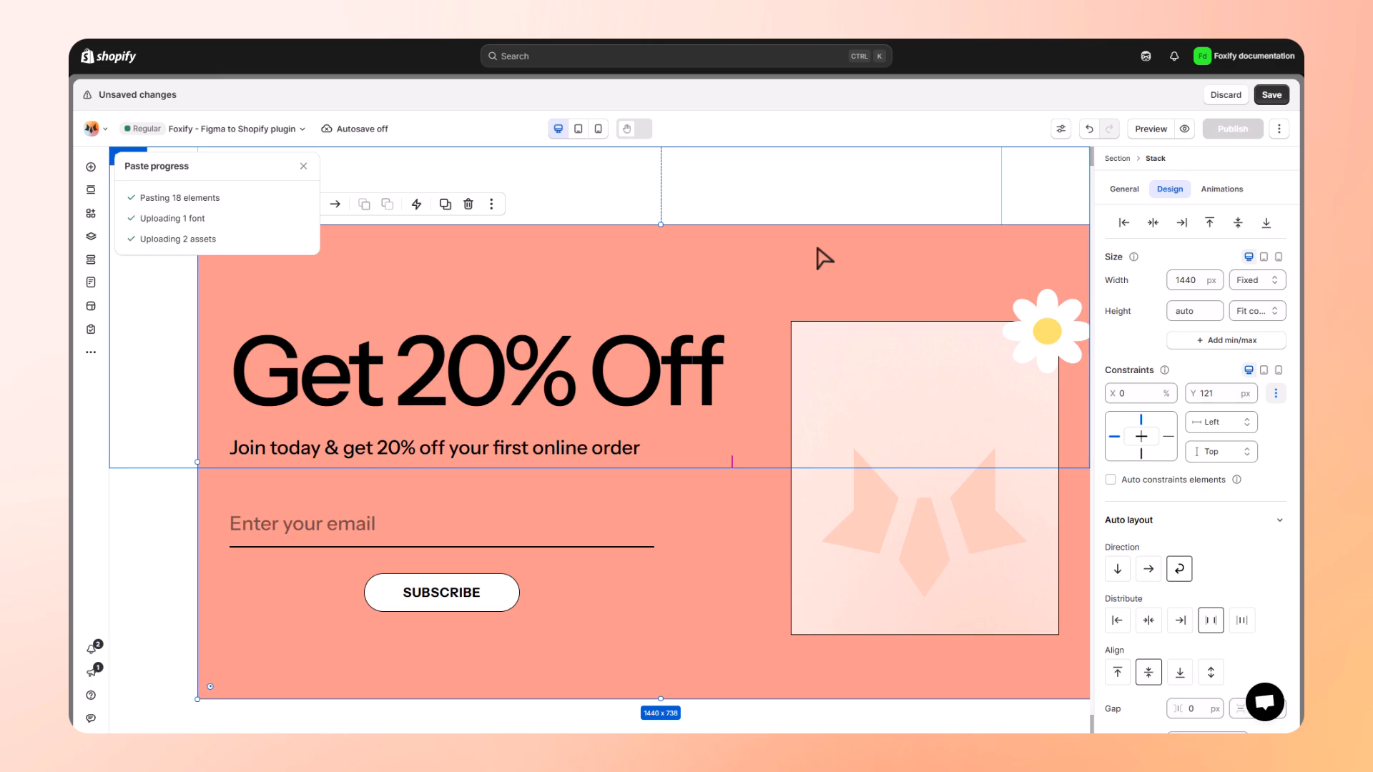
# - Centre the pasted stack within its section and set the section's background colour to #ff9e89
pyautogui.click(1143, 437)
pyautogui.click(1079, 506)
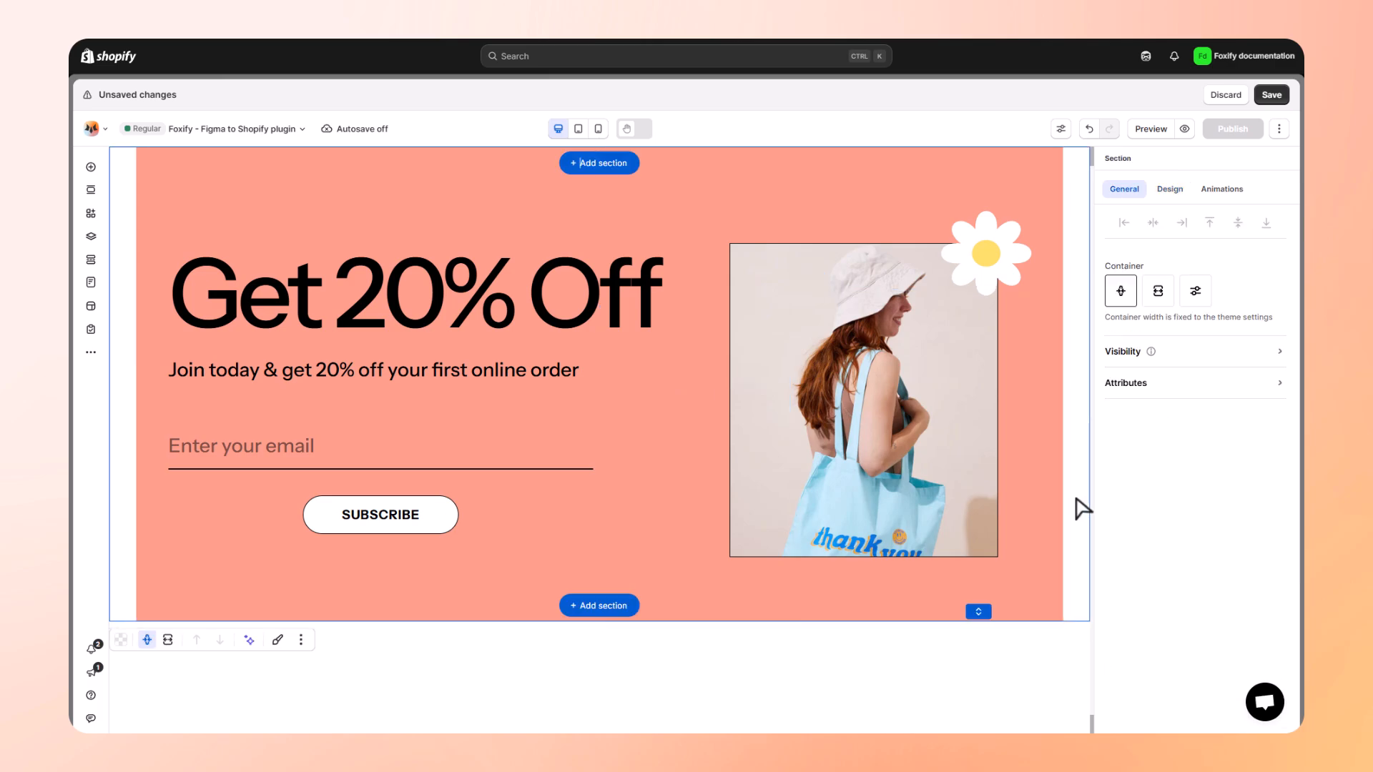
pyautogui.scroll(-4, 1179, 535)
pyautogui.click(1214, 537)
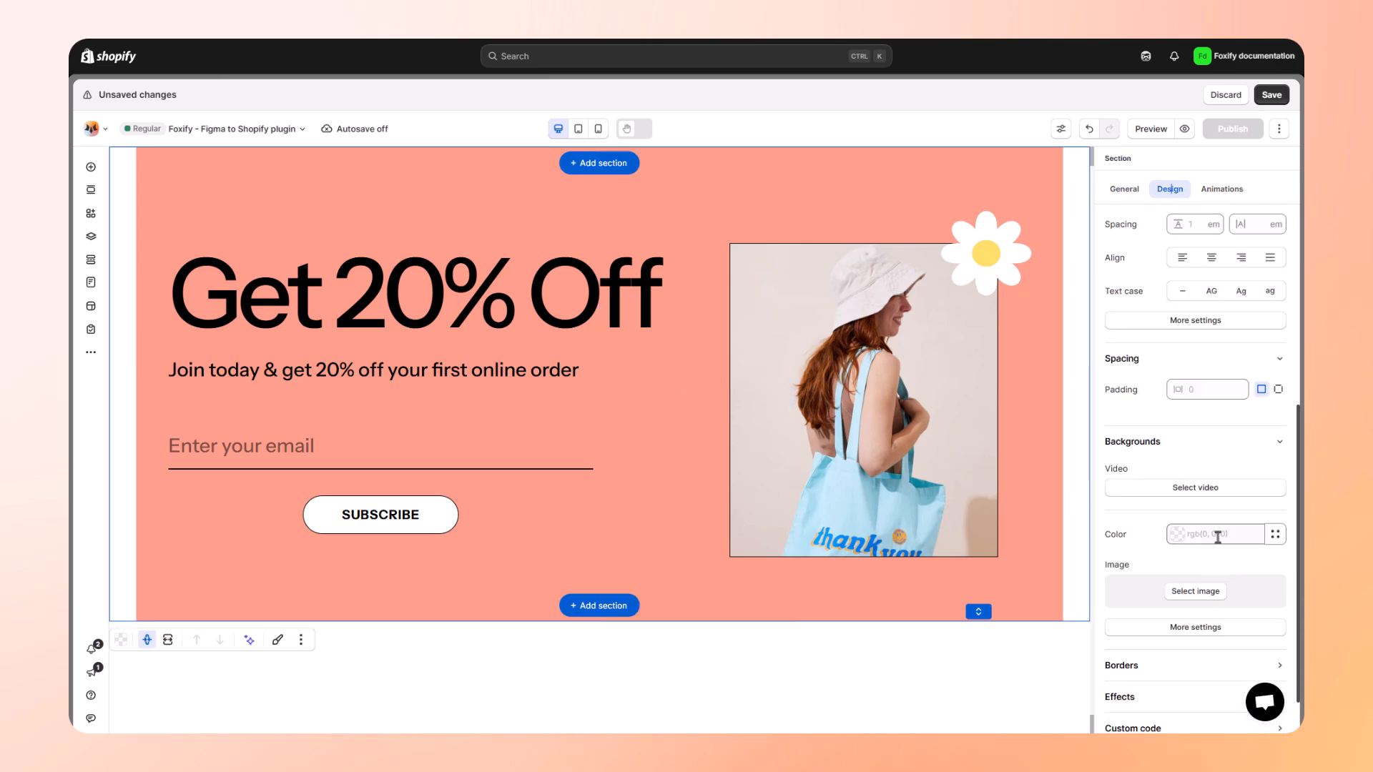
pyautogui.write('#ff9e89')
pyautogui.press('Return')
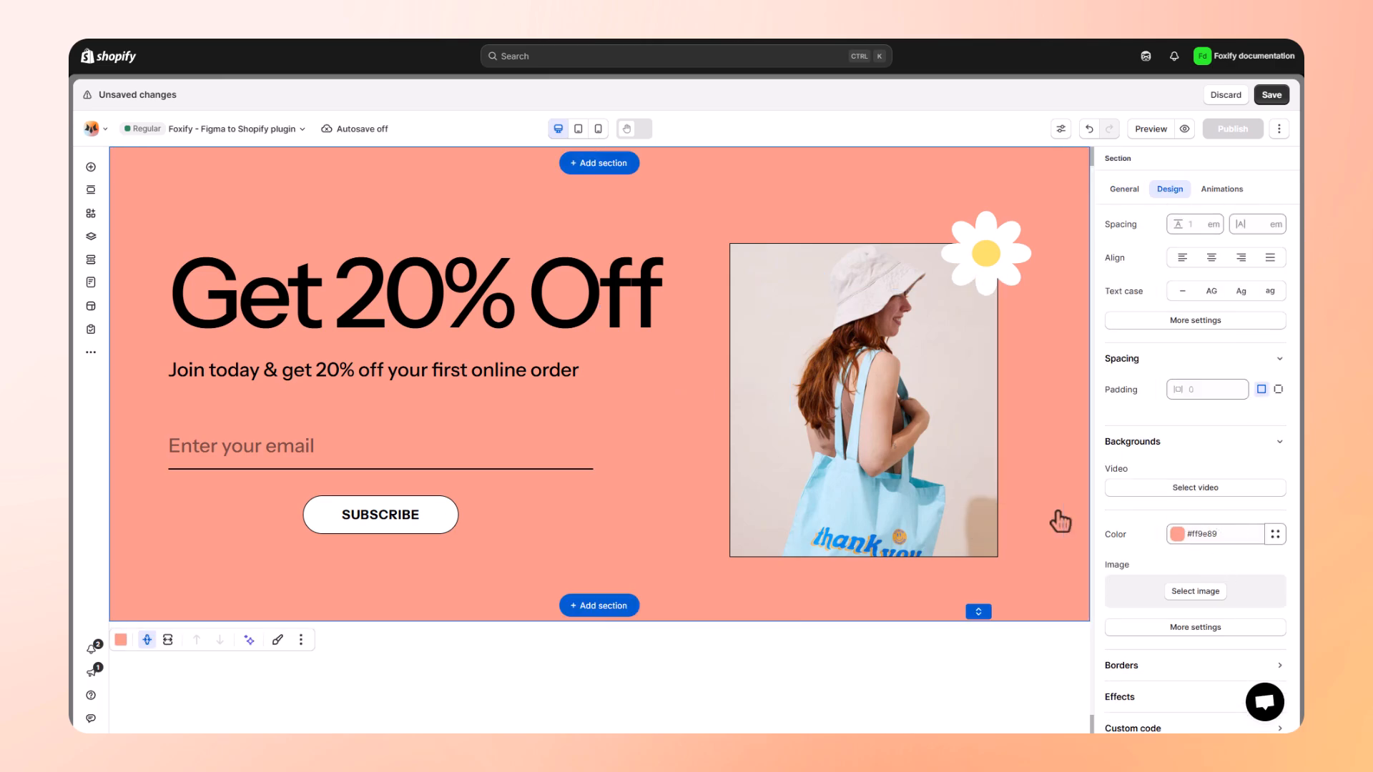
# - Insert the rounded subscribe form with the black Subscribe button below the subheading and delete the static email and button stack
pyautogui.click(292, 464)
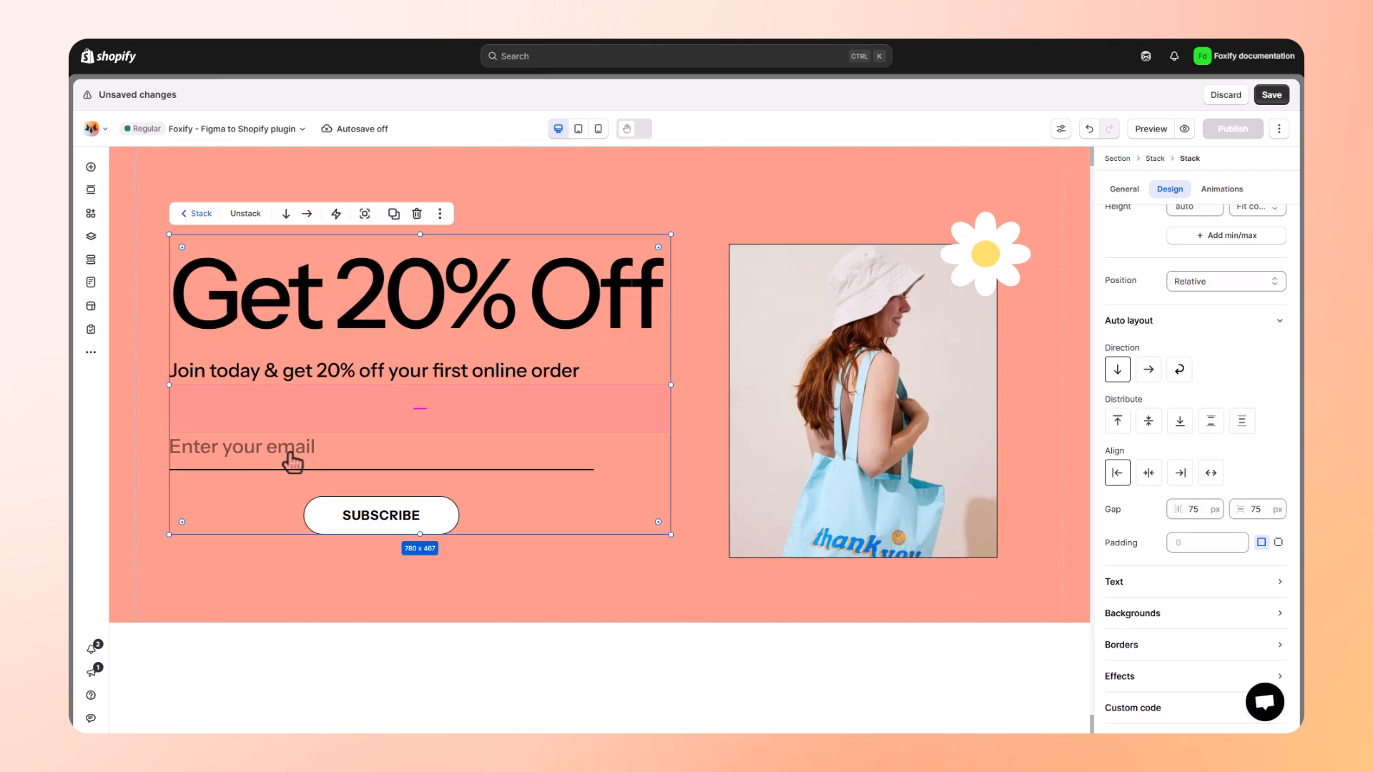
pyautogui.click(293, 463)
pyautogui.click(414, 464)
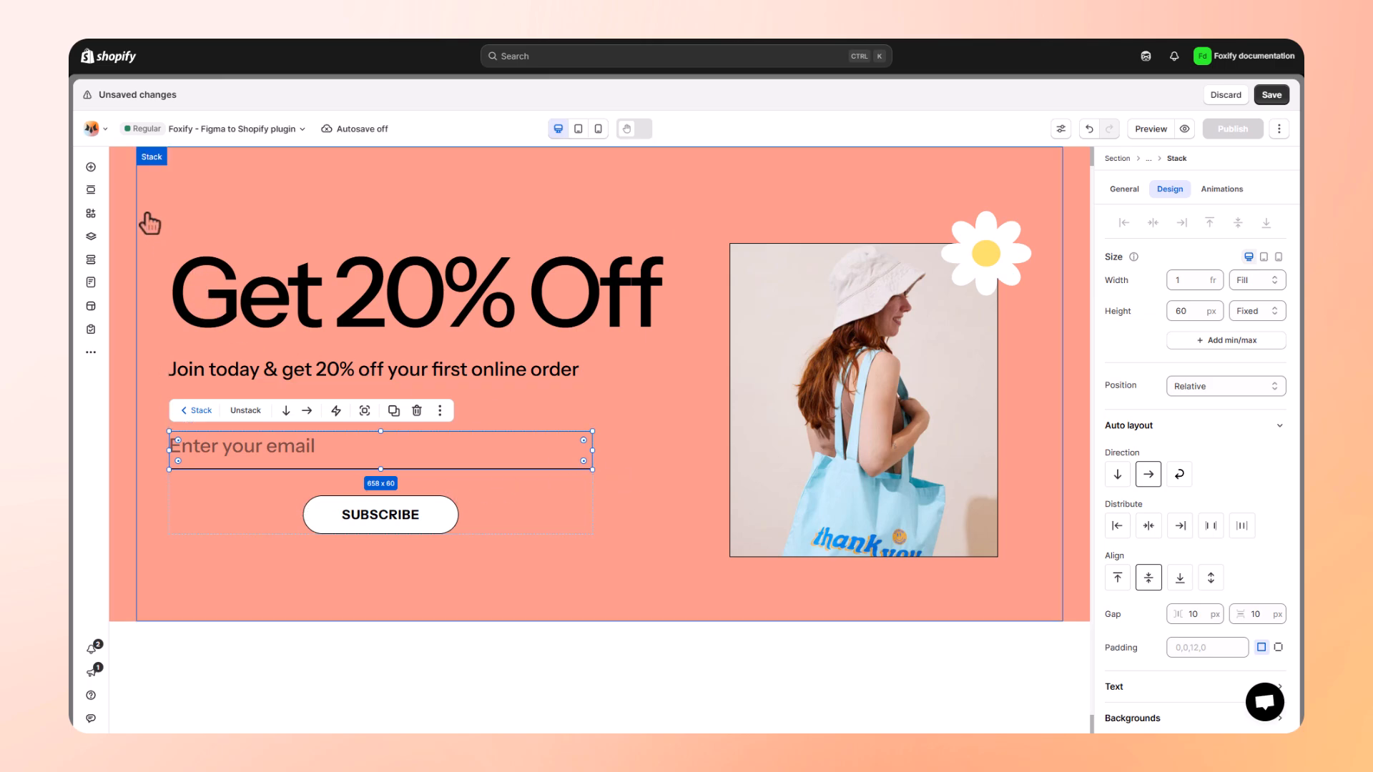
pyautogui.click(93, 170)
pyautogui.click(201, 457)
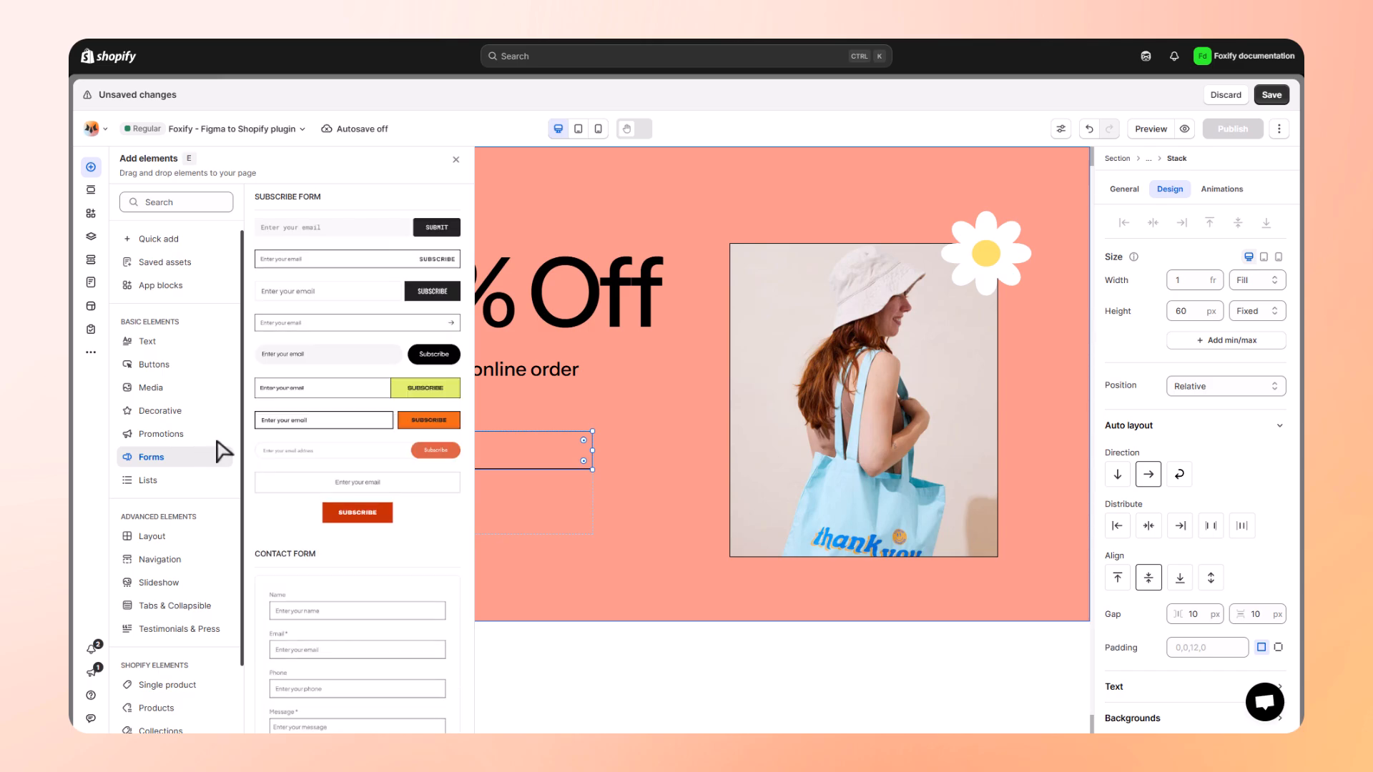
pyautogui.moveTo(396, 361); pyautogui.dragTo(381, 394)
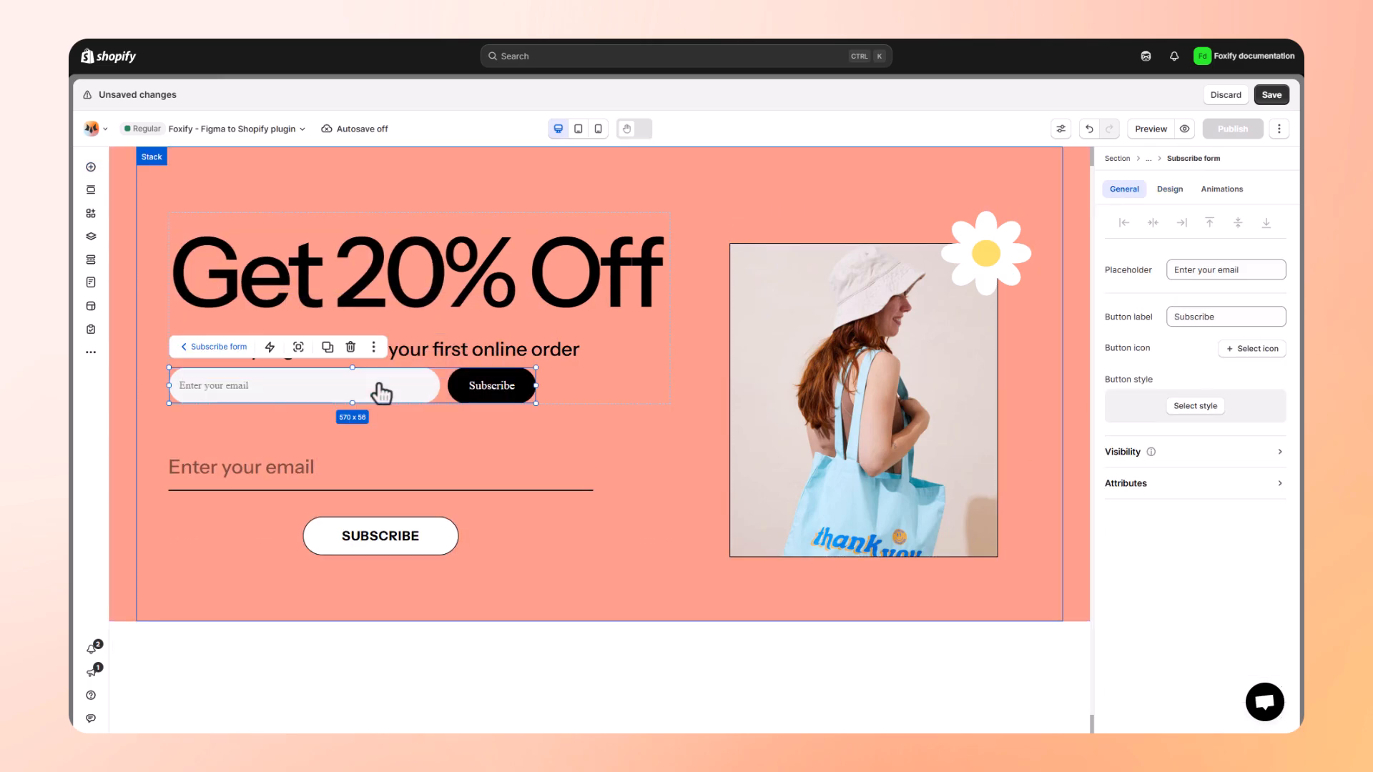
pyautogui.click(447, 472)
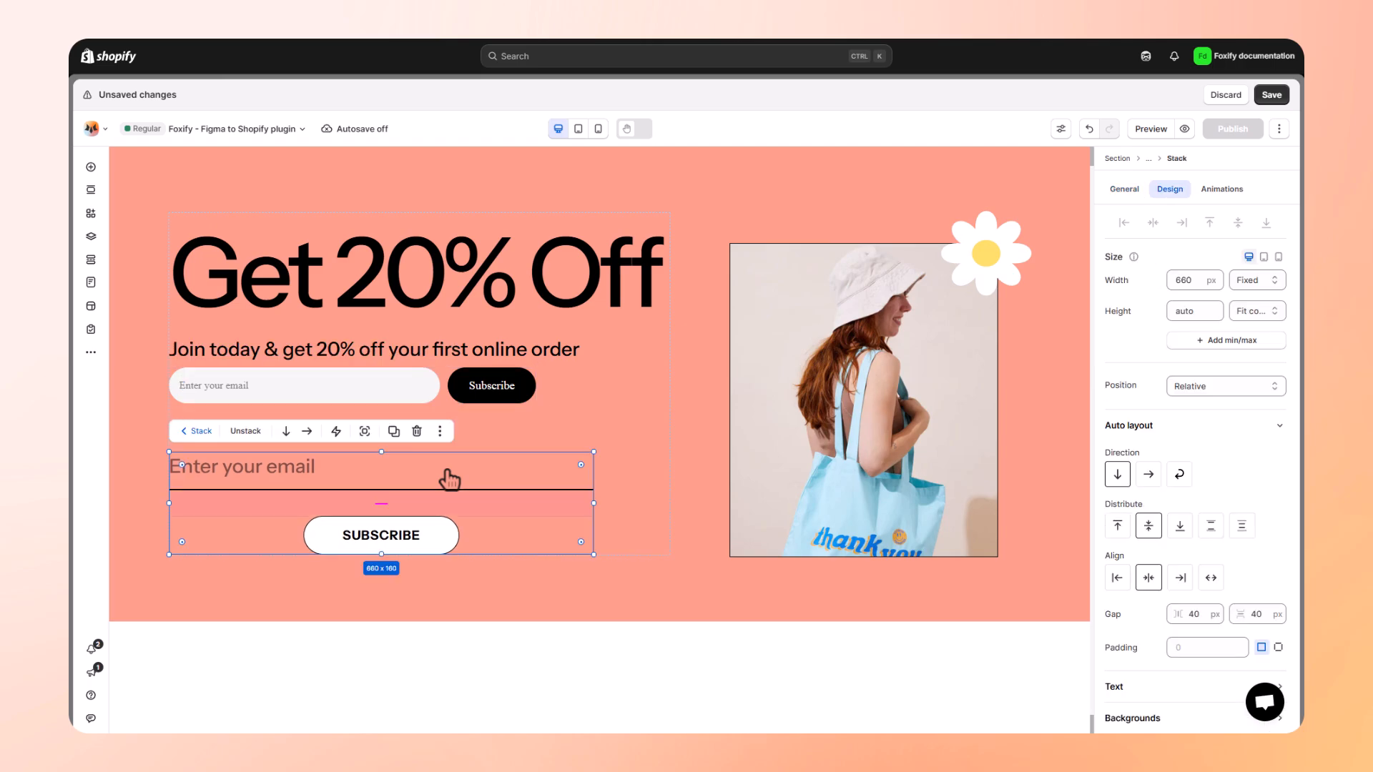
pyautogui.press('Delete')
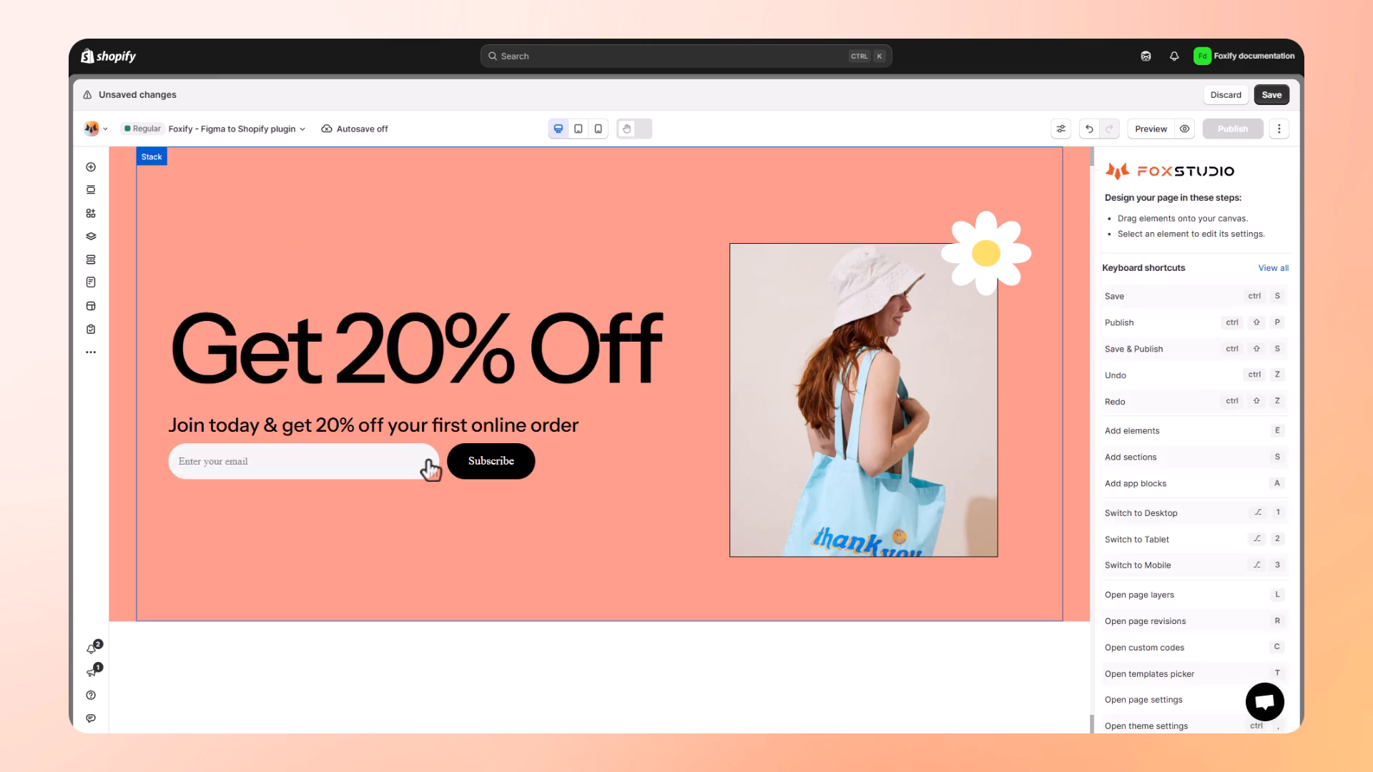
# - Set the subscribe form's layout to vertical and its input and button height to 60 px
pyautogui.click(402, 458)
pyautogui.click(387, 455)
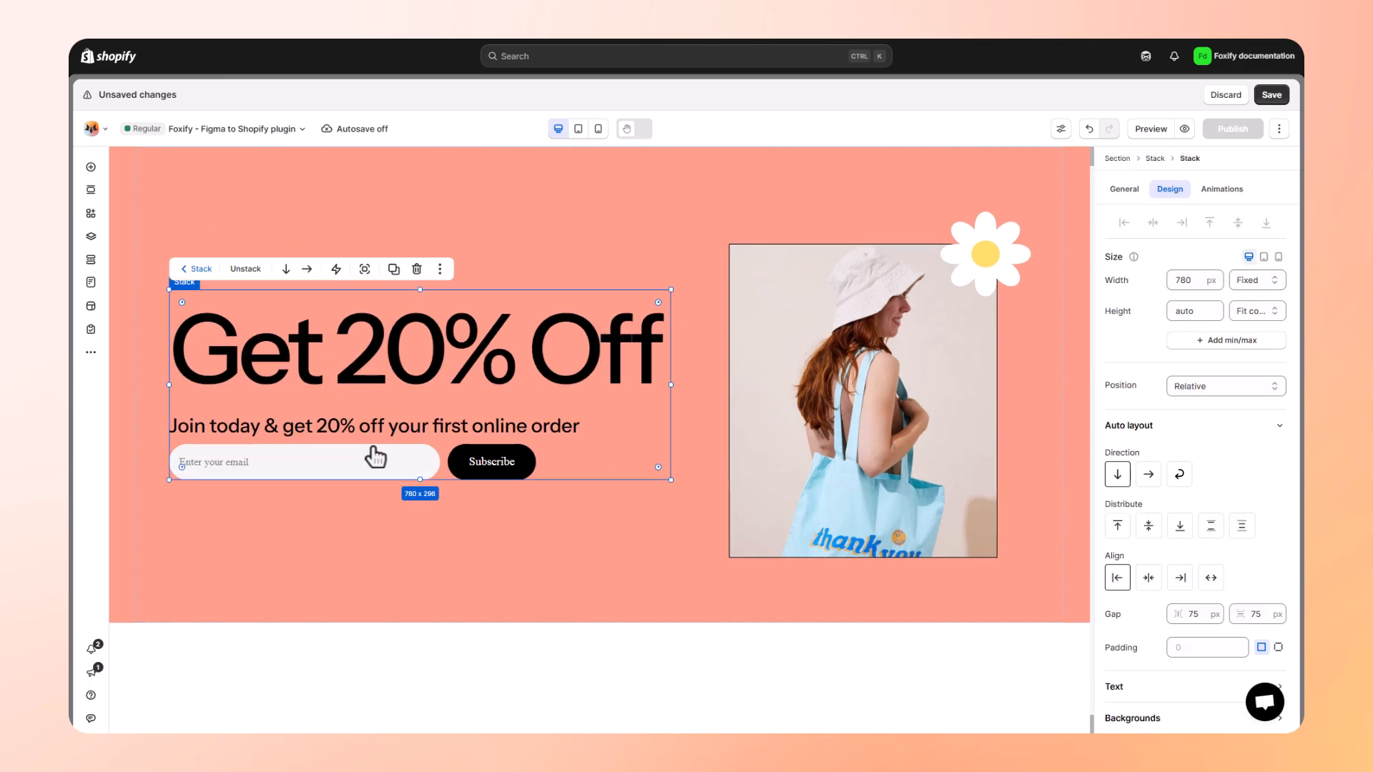
pyautogui.click(408, 472)
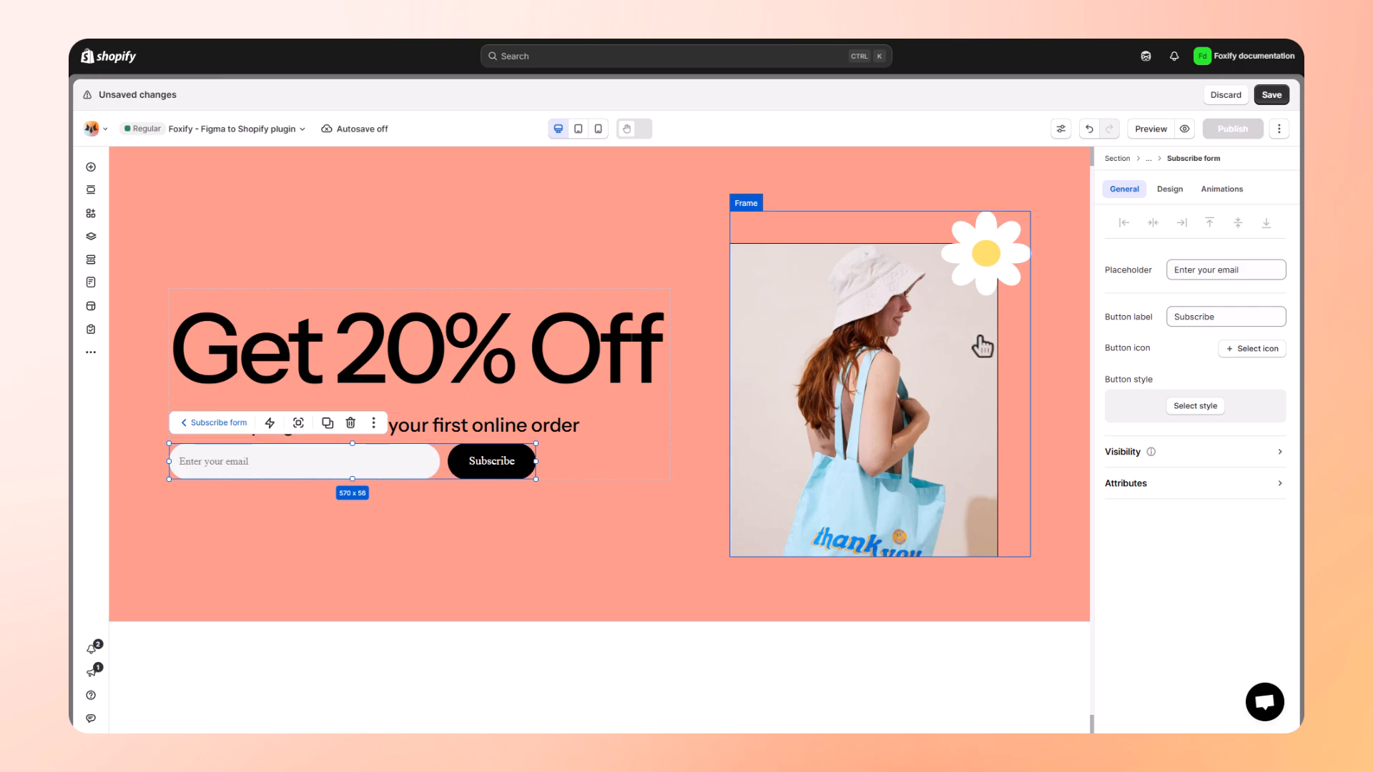
pyautogui.click(1170, 193)
pyautogui.scroll(-3, 1170, 393)
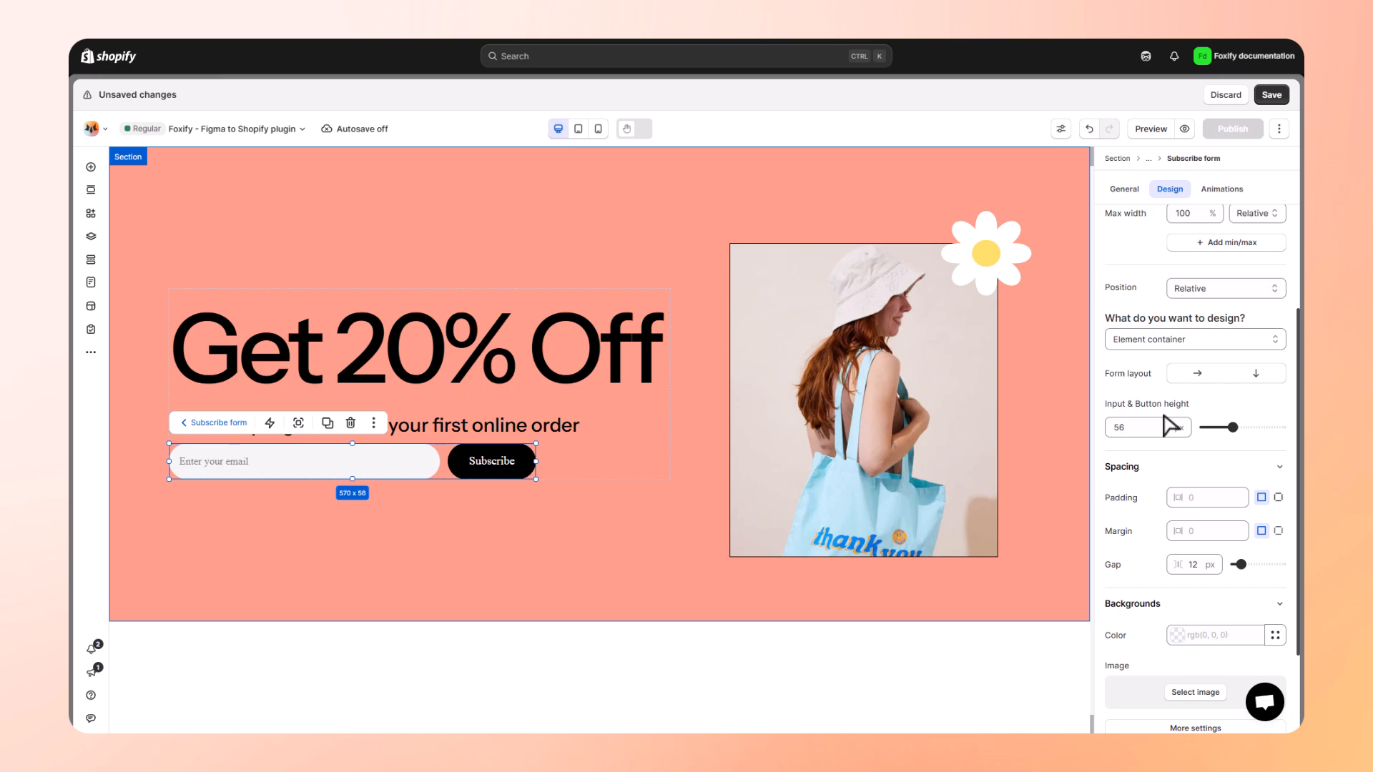
pyautogui.scroll(2, 1172, 427)
pyautogui.click(1256, 440)
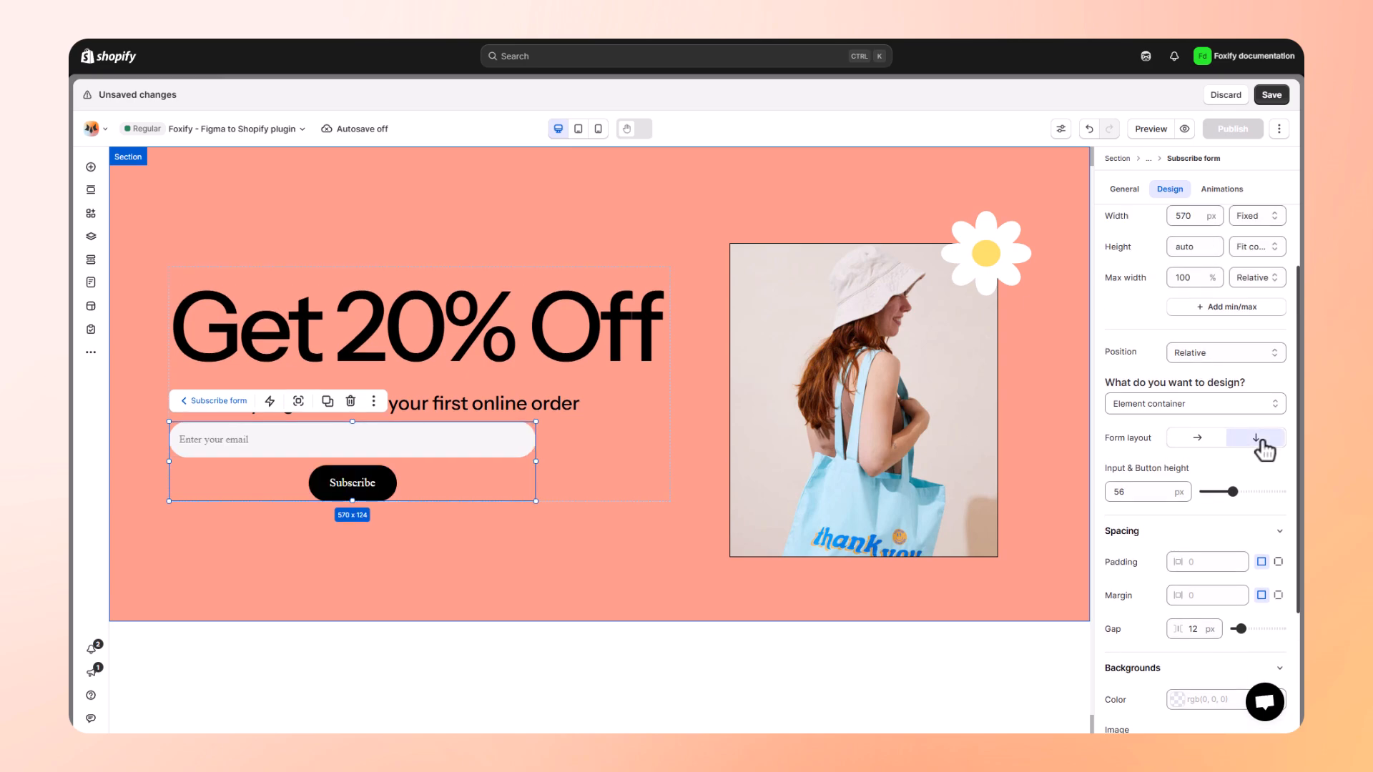
pyautogui.doubleClick(1134, 494)
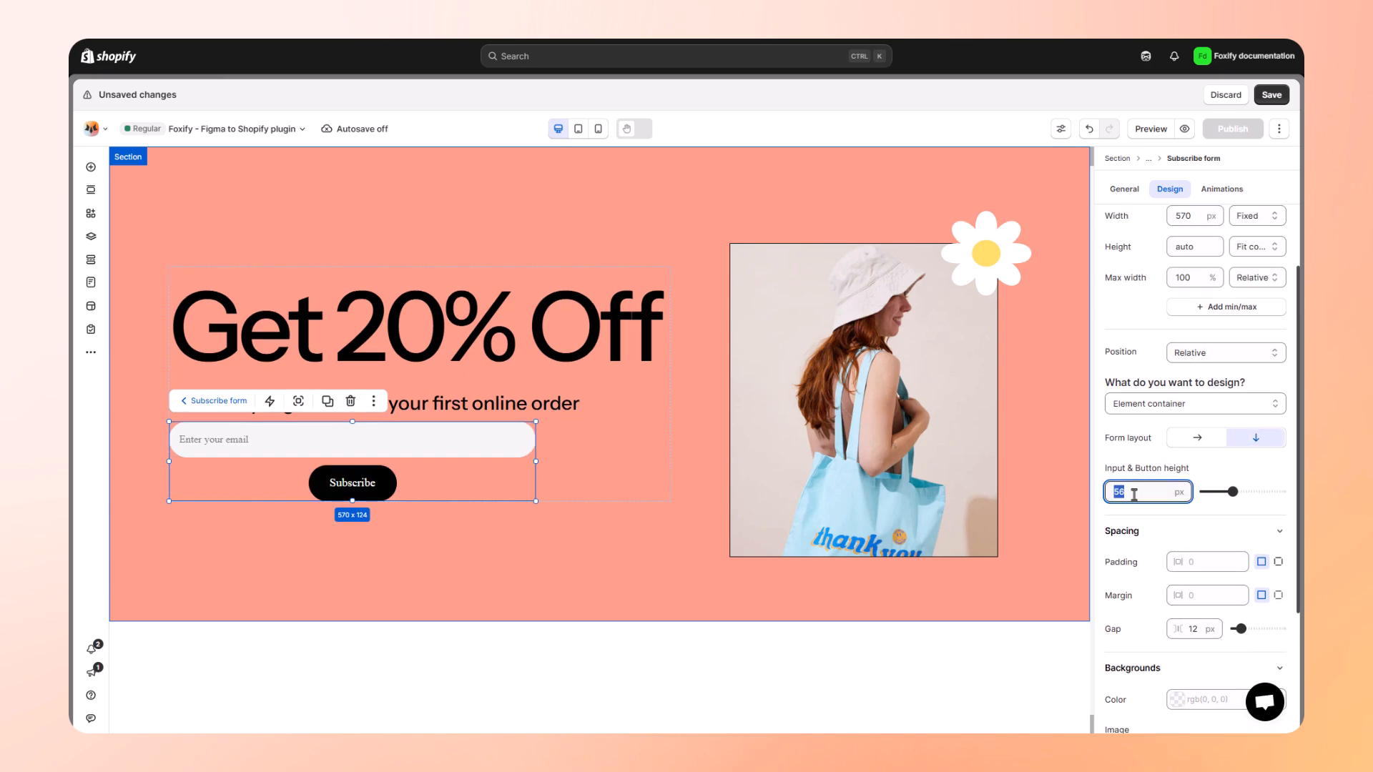
pyautogui.write('60')
pyautogui.click(1133, 200)
# - Set the form container's top padding to 75 px and its gap to 40 px
pyautogui.click(1170, 189)
pyautogui.scroll(-3, 1216, 393)
pyautogui.click(1278, 498)
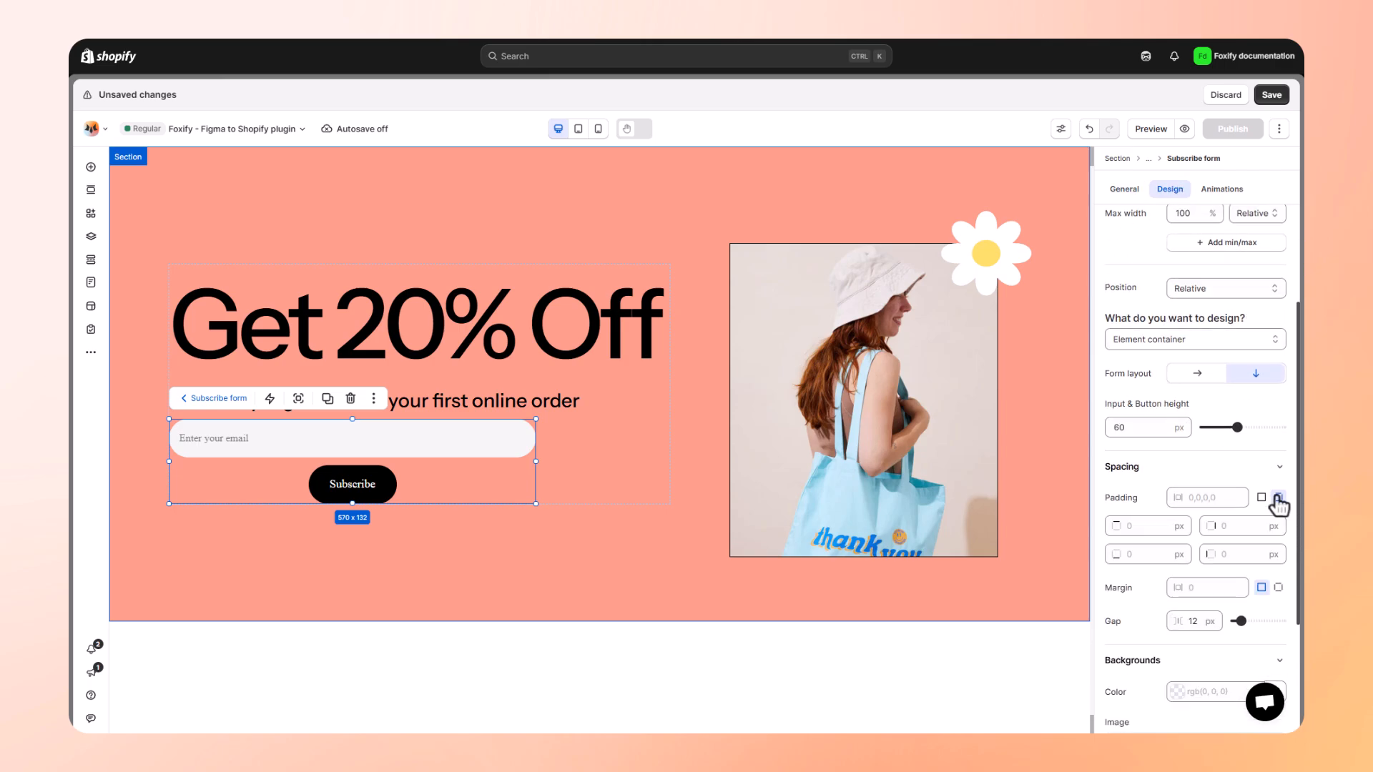
pyautogui.click(1159, 526)
pyautogui.write('75')
pyautogui.click(1171, 469)
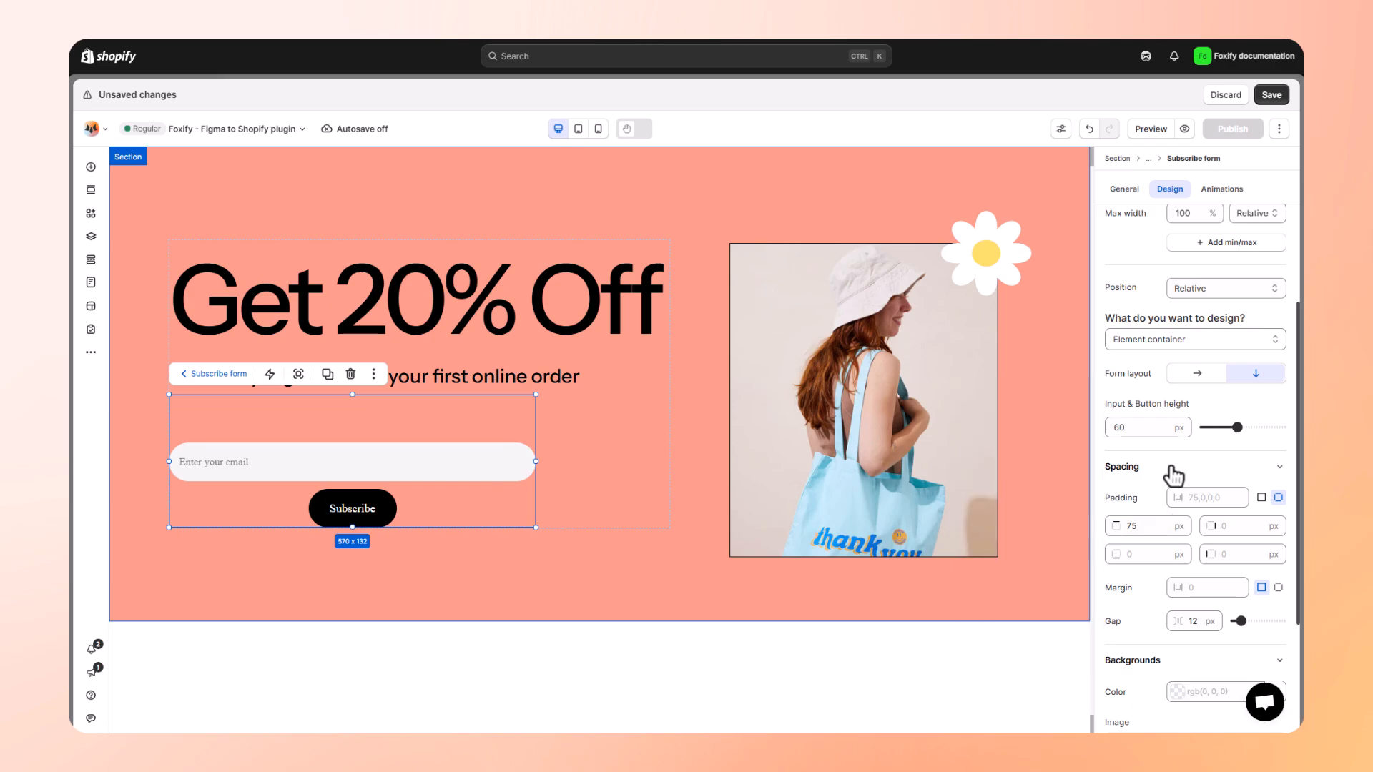
pyautogui.scroll(-2, 1173, 475)
pyautogui.click(1193, 492)
pyautogui.write('40')
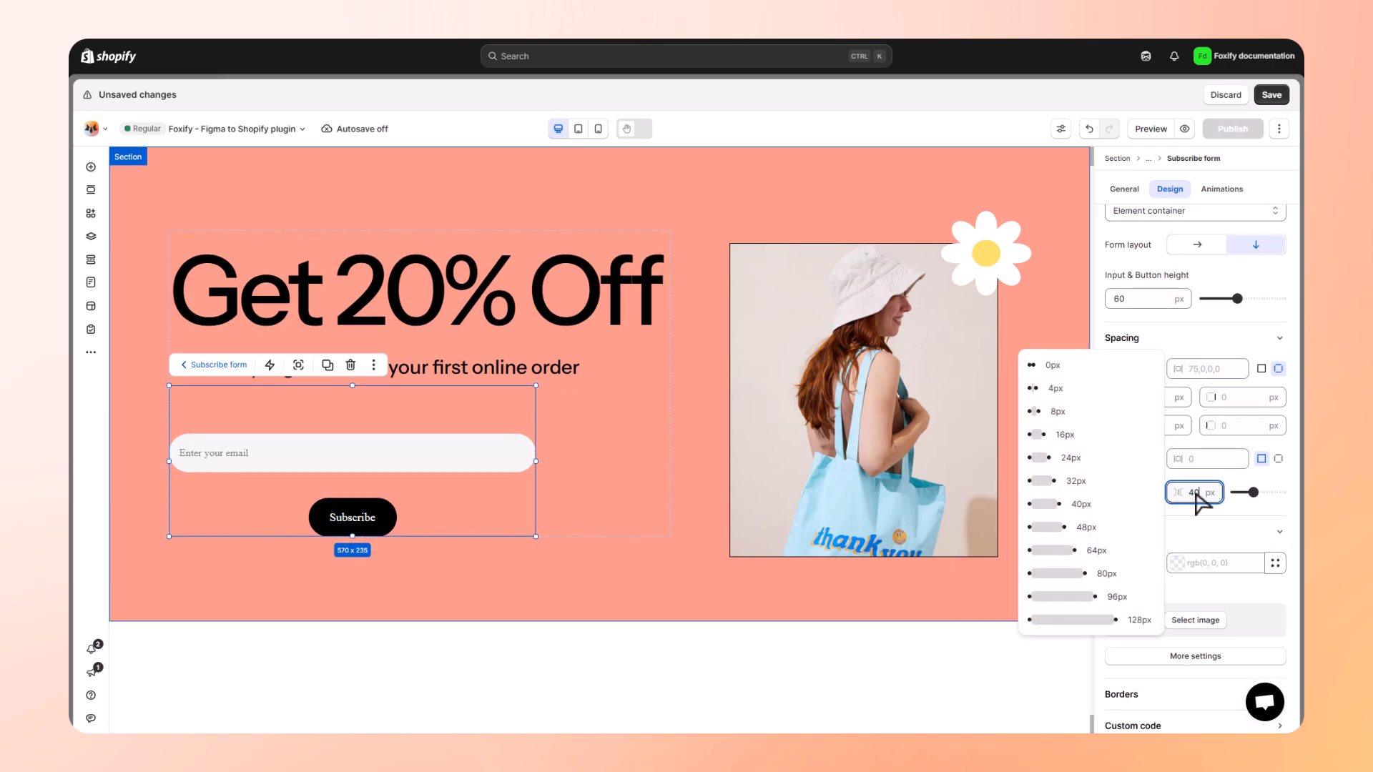
# - Target the form input for styling and set its font to Instrument Sans with Medium weight
pyautogui.scroll(-1, 1189, 528)
pyautogui.scroll(4, 1190, 501)
pyautogui.click(1187, 466)
pyautogui.click(1184, 522)
pyautogui.scroll(-2, 1144, 493)
pyautogui.click(1187, 447)
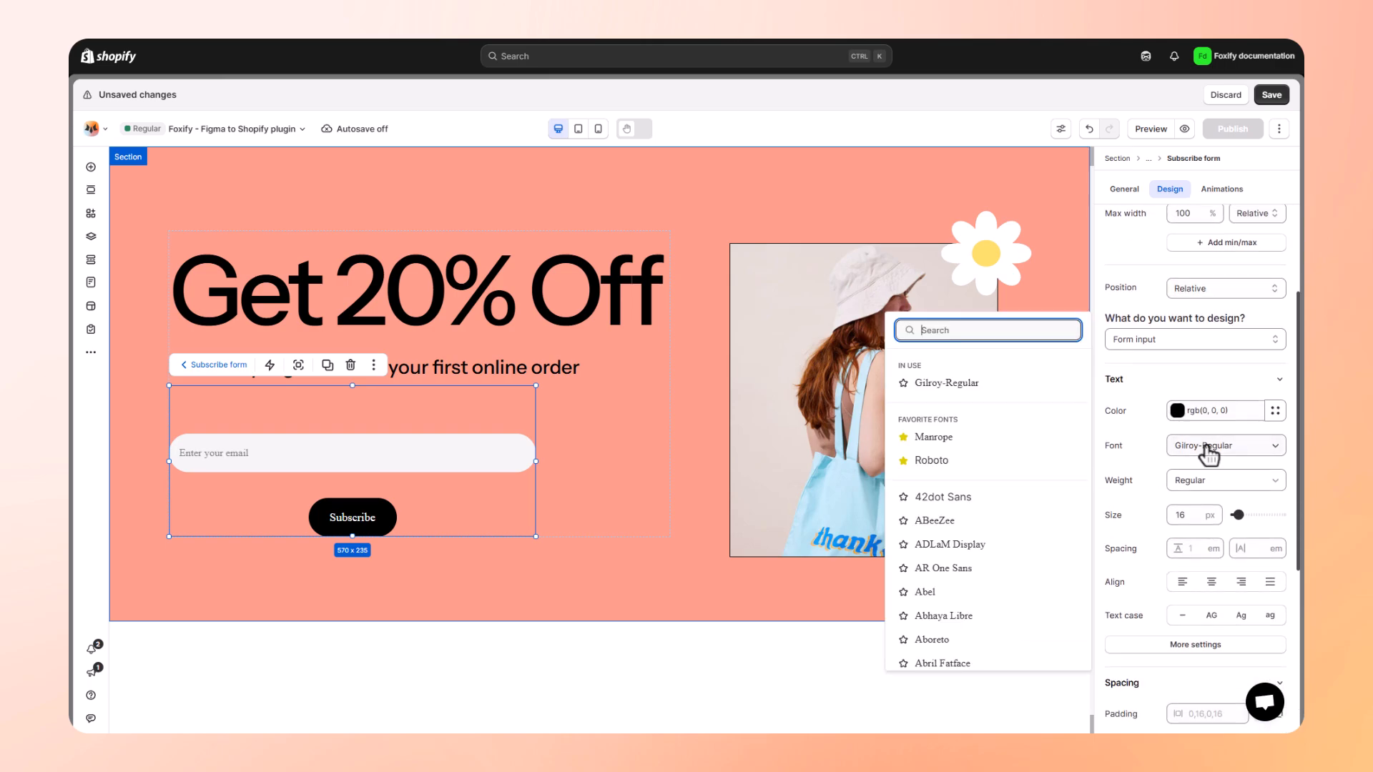
pyautogui.write('instru')
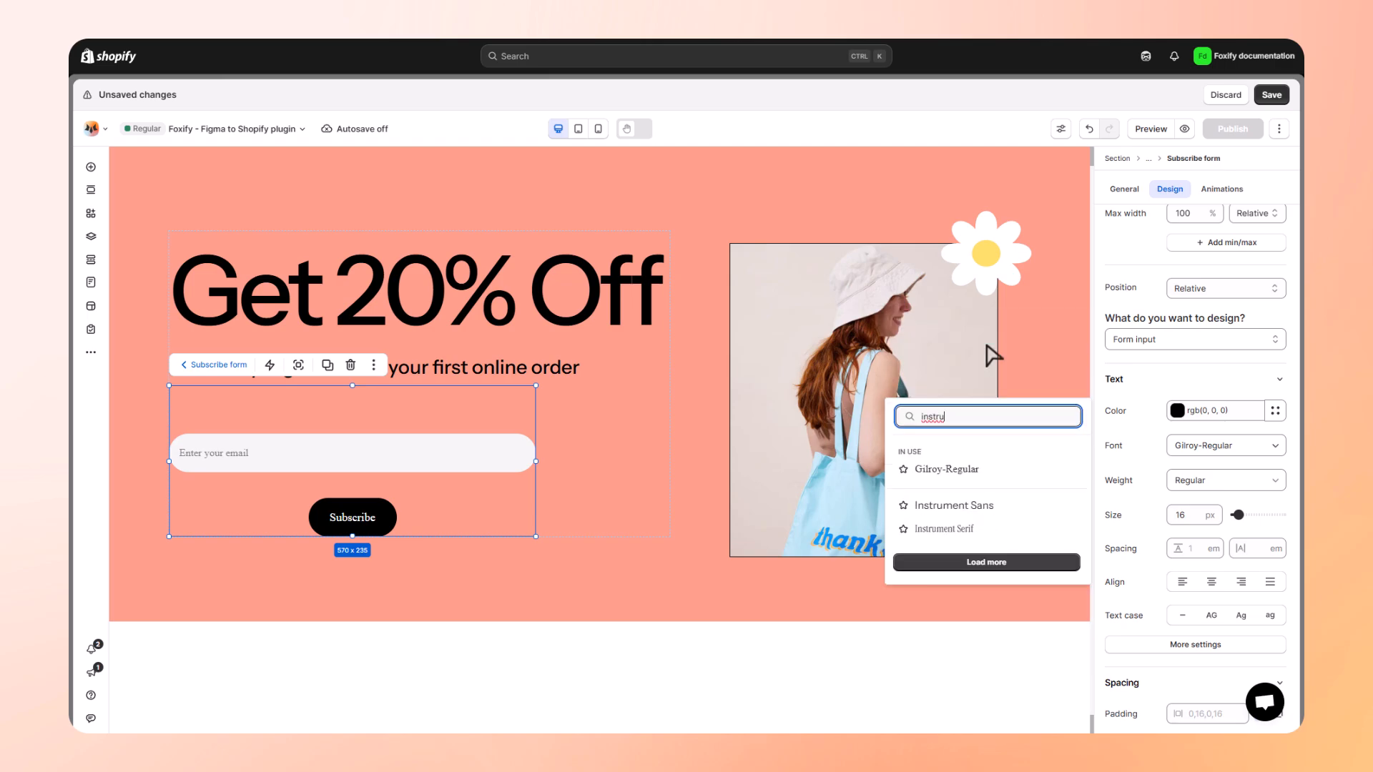
pyautogui.click(906, 506)
pyautogui.click(1190, 480)
# - Set the form input's text size to 30 px and its line spacing to 1.33 em
pyautogui.click(1192, 515)
pyautogui.click(1192, 514)
pyautogui.write('30')
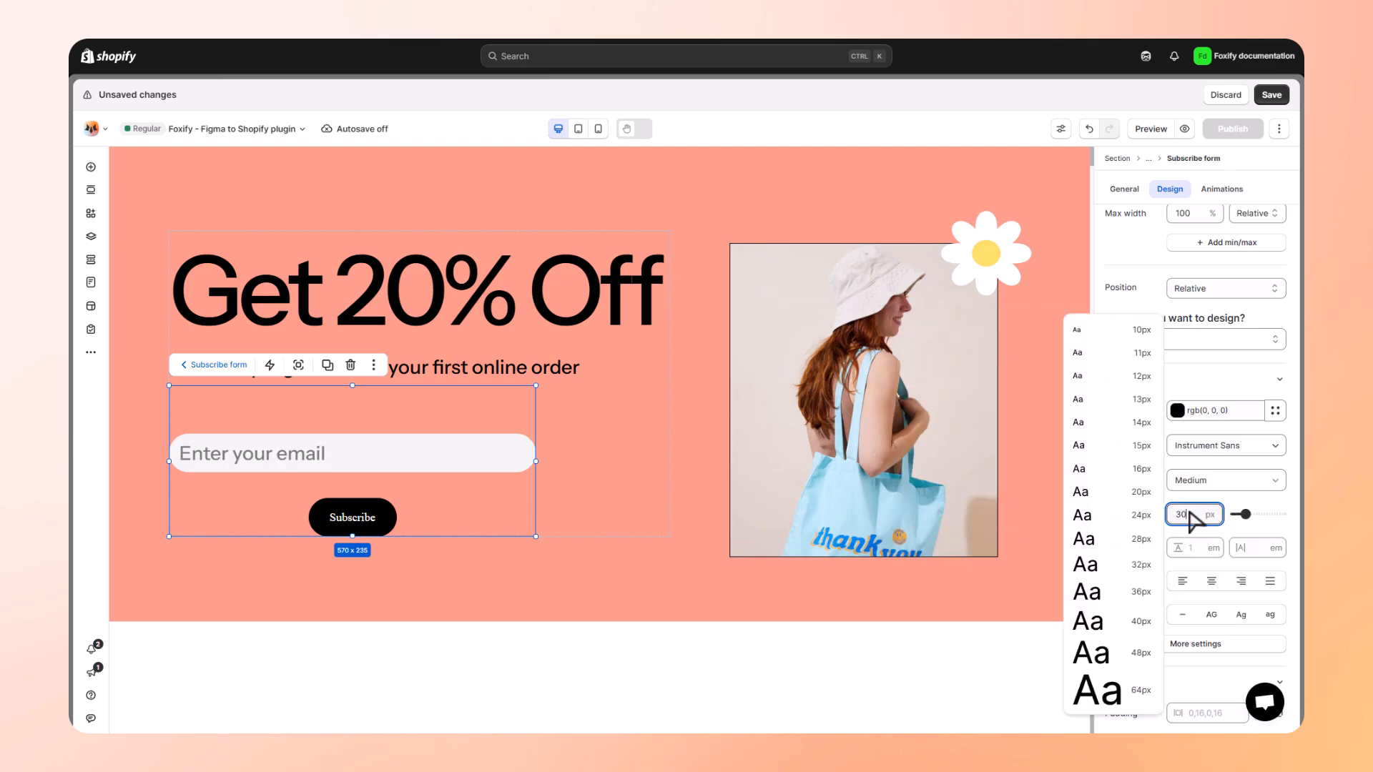
pyautogui.press('Return')
pyautogui.scroll(-1, 1212, 498)
pyautogui.click(1193, 484)
pyautogui.write('1.33')
pyautogui.click(1155, 493)
# - Set the form input's right and left padding to 0 px
pyautogui.scroll(-2, 1160, 503)
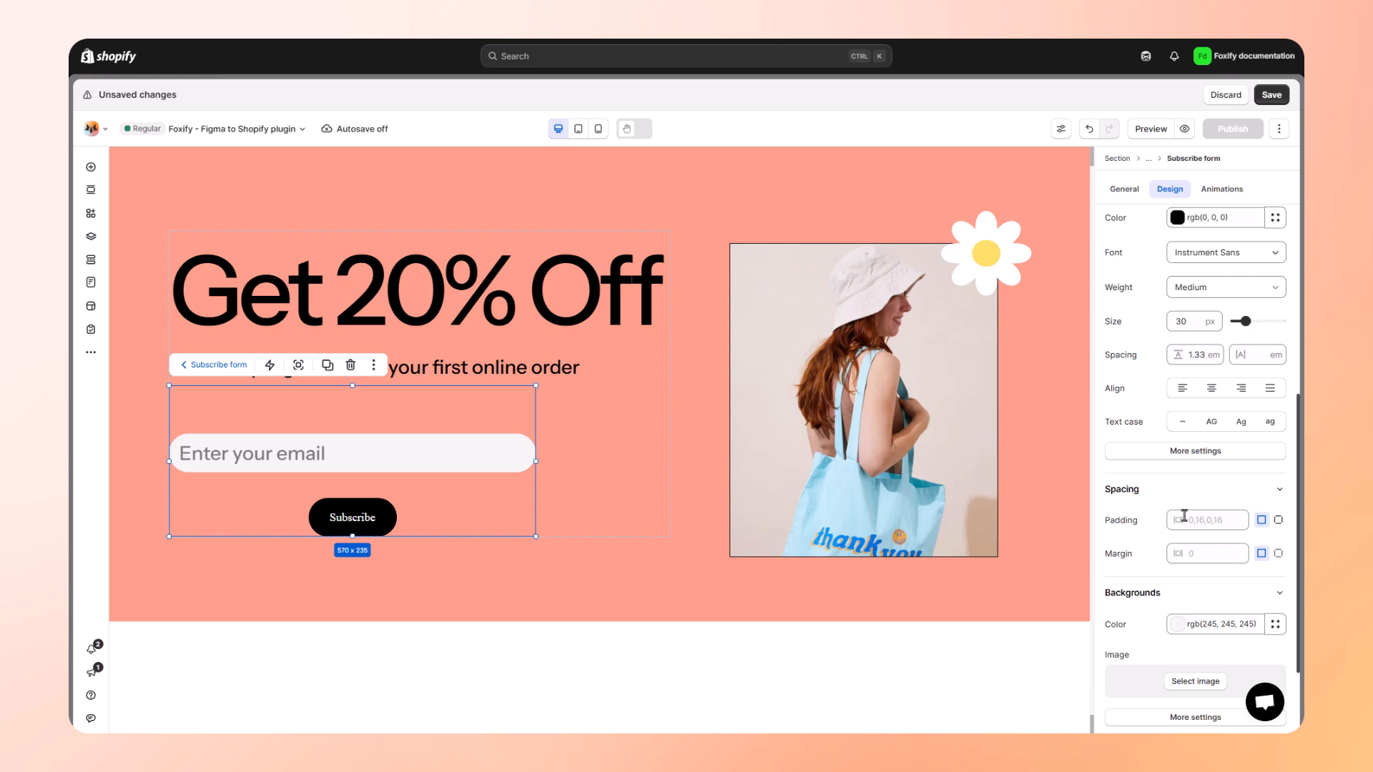
pyautogui.click(1277, 521)
pyautogui.click(1245, 550)
pyautogui.write('0')
pyautogui.click(1238, 577)
pyautogui.write('0')
pyautogui.click(1249, 593)
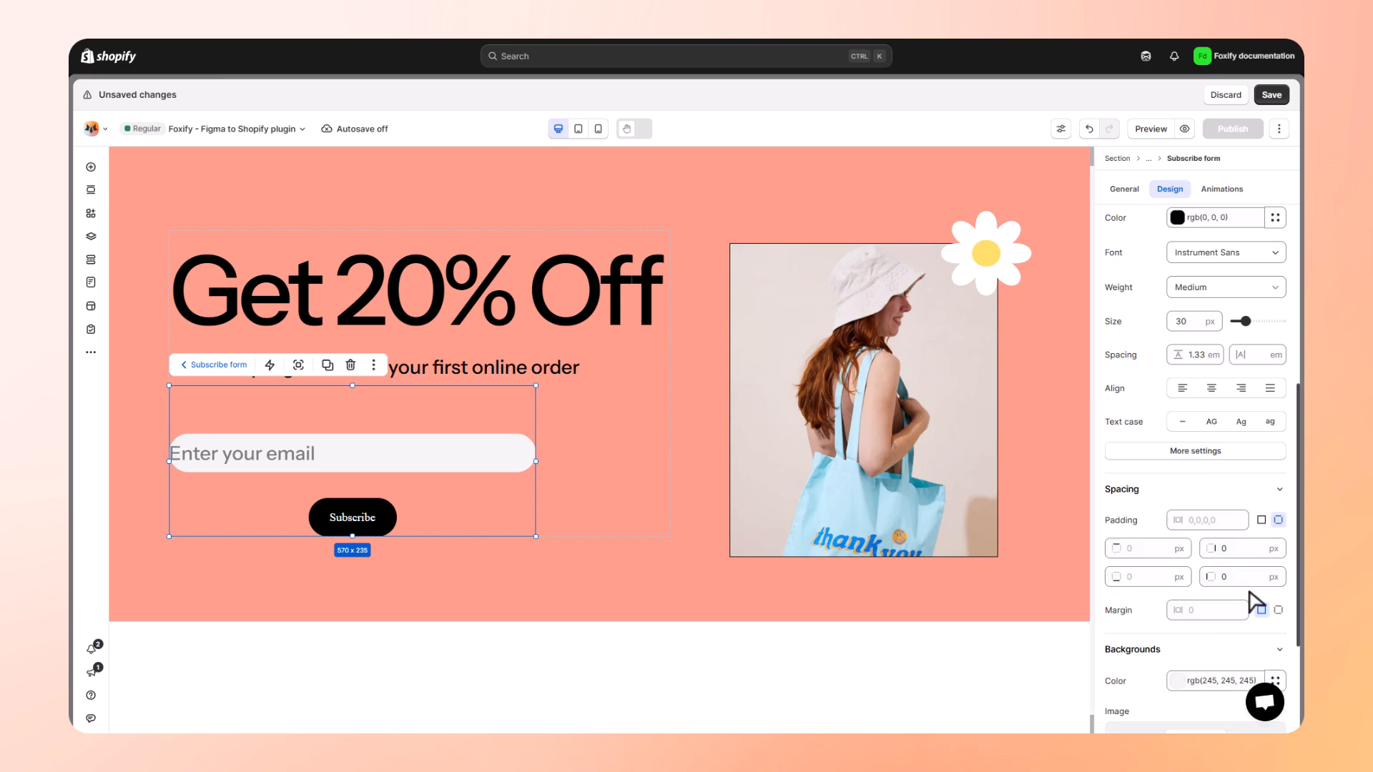
# - Set the form input's background colour to transparent
pyautogui.scroll(-2, 1257, 603)
pyautogui.click(1248, 552)
pyautogui.write('transparent')
pyautogui.click(1225, 542)
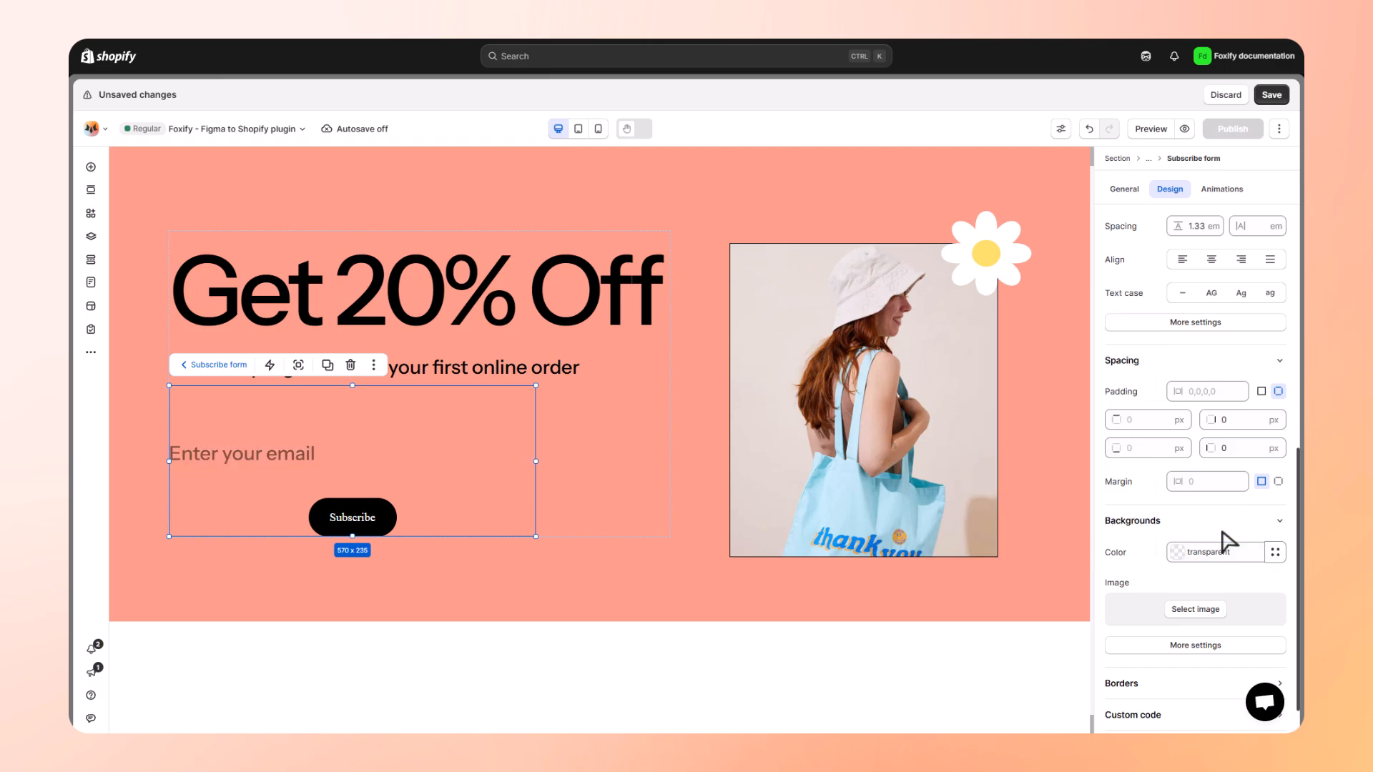
# - Give the form input a solid border with a 2 px bottom width and 0 px on the other three sides
pyautogui.scroll(-2, 1204, 565)
pyautogui.click(1167, 669)
pyautogui.click(1169, 636)
pyautogui.scroll(-1, 1180, 615)
pyautogui.click(1278, 635)
pyautogui.scroll(-1, 1201, 637)
pyautogui.click(1136, 637)
pyautogui.write('2')
pyautogui.click(1137, 610)
pyautogui.write('0')
pyautogui.click(1233, 610)
pyautogui.write('0')
pyautogui.click(1235, 636)
pyautogui.write('0')
# - Set the form input's border colour to black, rgb(0, 0, 0), and its corner radius to 0
pyautogui.click(1178, 547)
pyautogui.click(1002, 527)
pyautogui.click(1132, 562)
pyautogui.click(1216, 669)
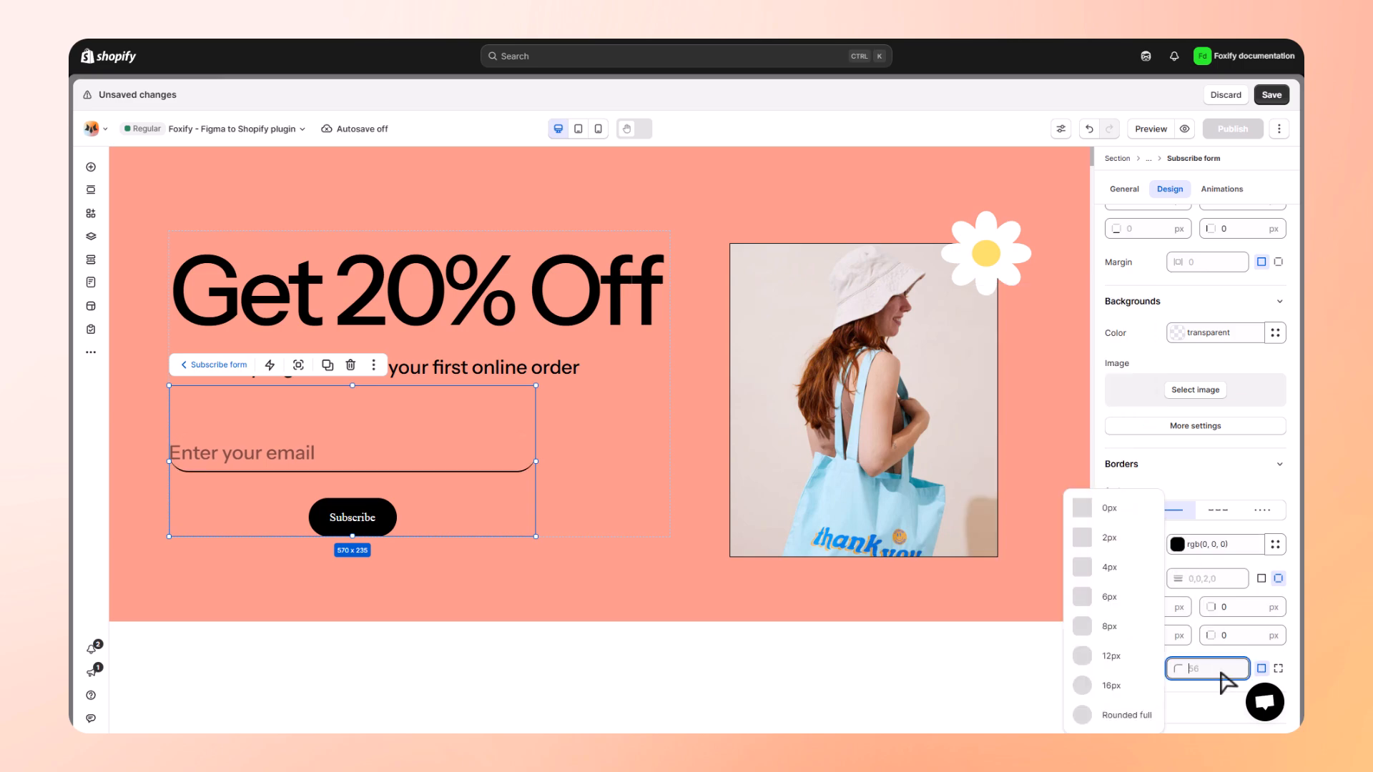
pyautogui.write('0')
pyautogui.press('Return')
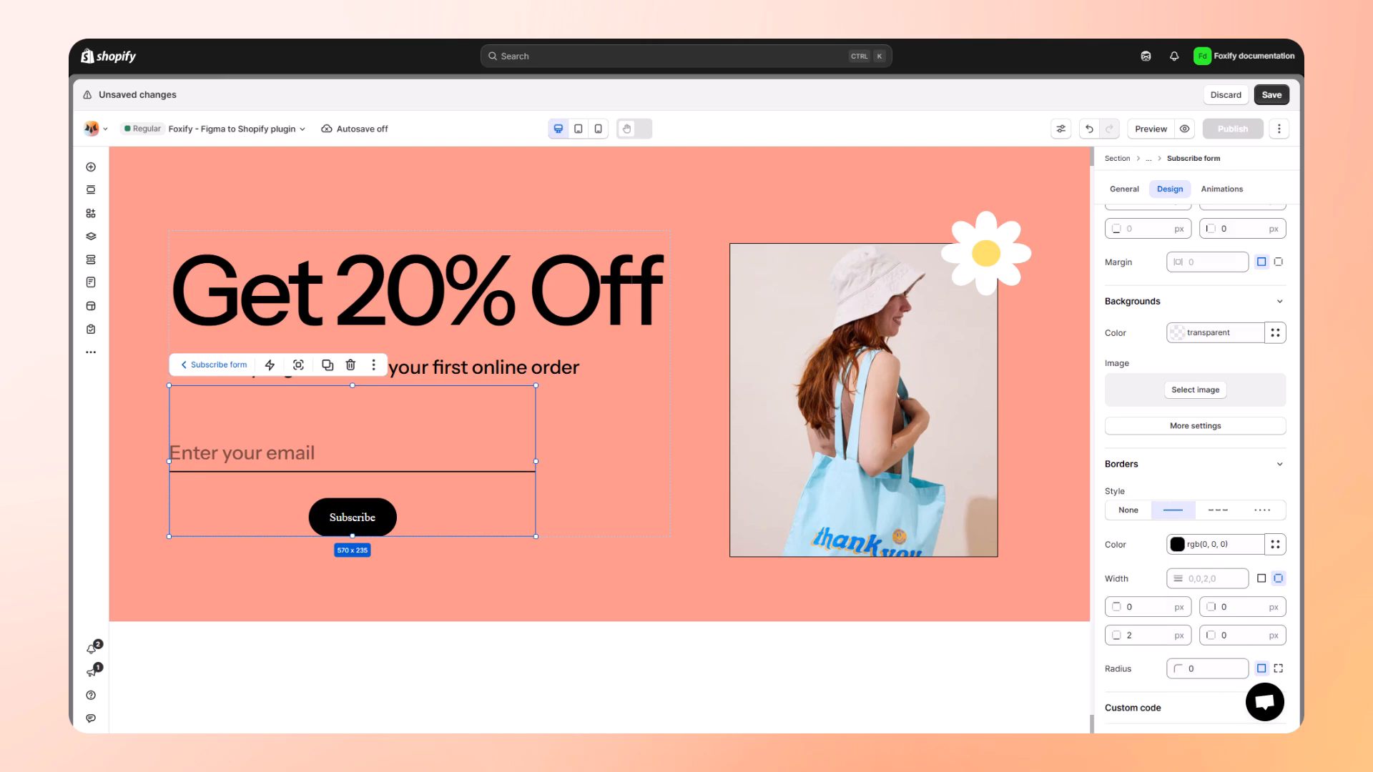
# - Set the form's submit button to black text, rgb(0, 0, 0), on a white background, rgb(255, 255, 255)
pyautogui.scroll(10, 1226, 603)
pyautogui.click(1195, 379)
pyautogui.click(1144, 458)
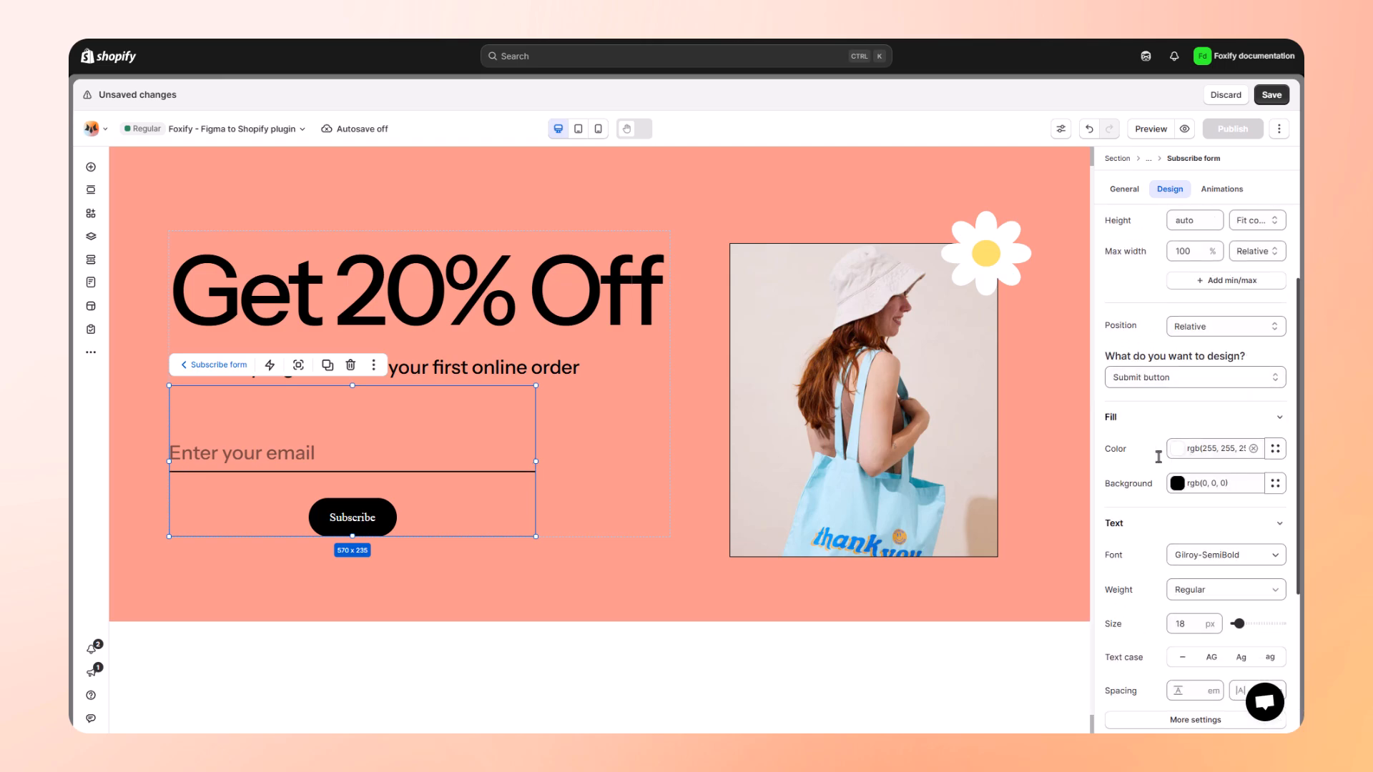
pyautogui.click(1177, 448)
pyautogui.click(999, 666)
pyautogui.click(1187, 484)
pyautogui.click(1049, 468)
pyautogui.click(1222, 509)
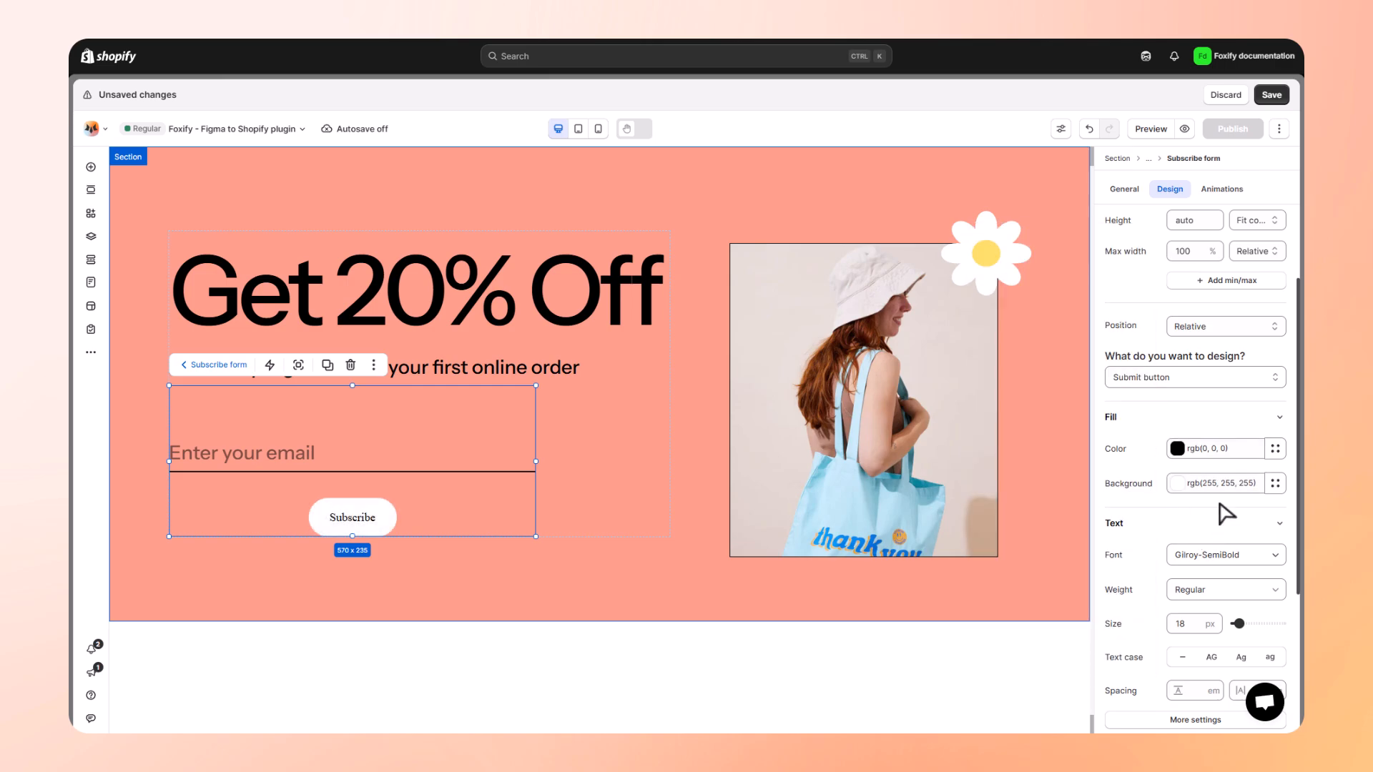
# - Set the submit button's text to Instrument Sans, Bold, at 20 px
pyautogui.scroll(-2, 1218, 502)
pyautogui.click(1224, 426)
pyautogui.click(997, 422)
pyautogui.click(1240, 461)
pyautogui.click(1204, 558)
pyautogui.click(1185, 495)
pyautogui.write('20')
pyautogui.click(1208, 520)
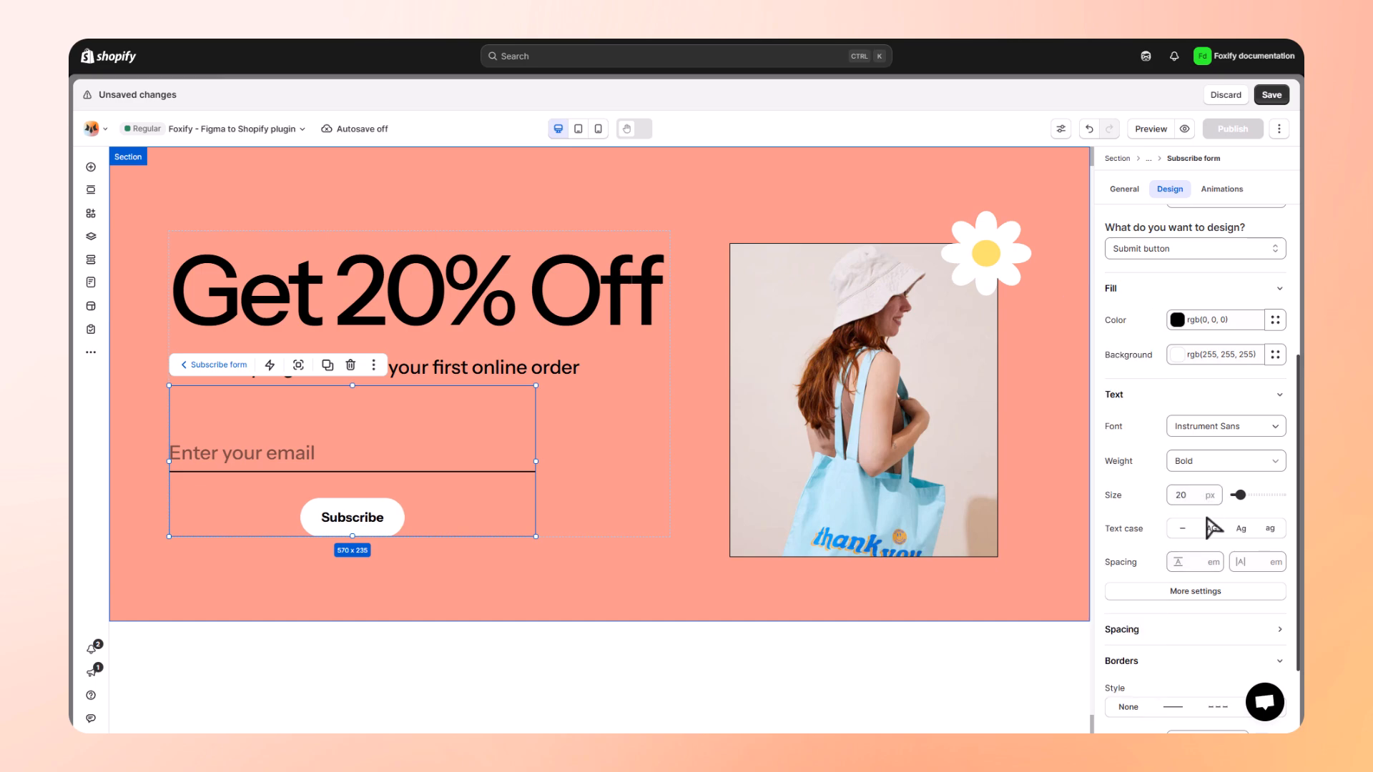
# - Make the submit button's text uppercase with a line spacing of 1 em and a letter spacing of 0.05 em
pyautogui.click(1210, 534)
pyautogui.click(1190, 563)
pyautogui.moveTo(1151, 556); pyautogui.dragTo(1214, 558)
pyautogui.click(1256, 562)
pyautogui.write('0.05')
pyautogui.click(1260, 544)
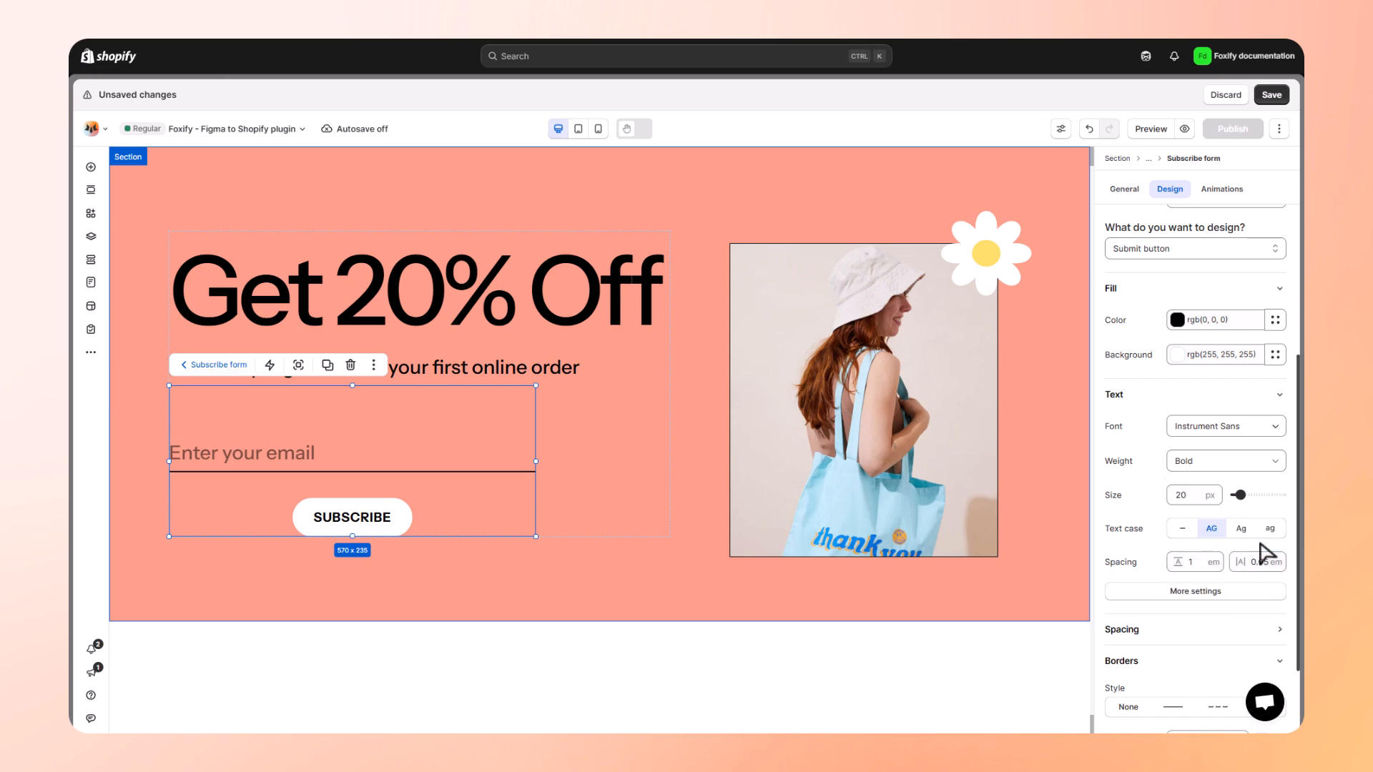
# - Set the submit button's right and left padding to 60 px each
pyautogui.scroll(-1, 1195, 415)
pyautogui.click(1190, 559)
pyautogui.scroll(-1, 1191, 554)
pyautogui.click(1278, 524)
pyautogui.click(1249, 553)
pyautogui.write('60')
pyautogui.click(1253, 581)
pyautogui.write('60')
pyautogui.click(1261, 509)
# - Give the submit button a solid black border, rgb(0, 0, 0), and a corner radius of 50 px
pyautogui.scroll(-3, 1216, 565)
pyautogui.click(1180, 594)
pyautogui.scroll(-1, 1174, 600)
pyautogui.click(1175, 601)
pyautogui.click(999, 589)
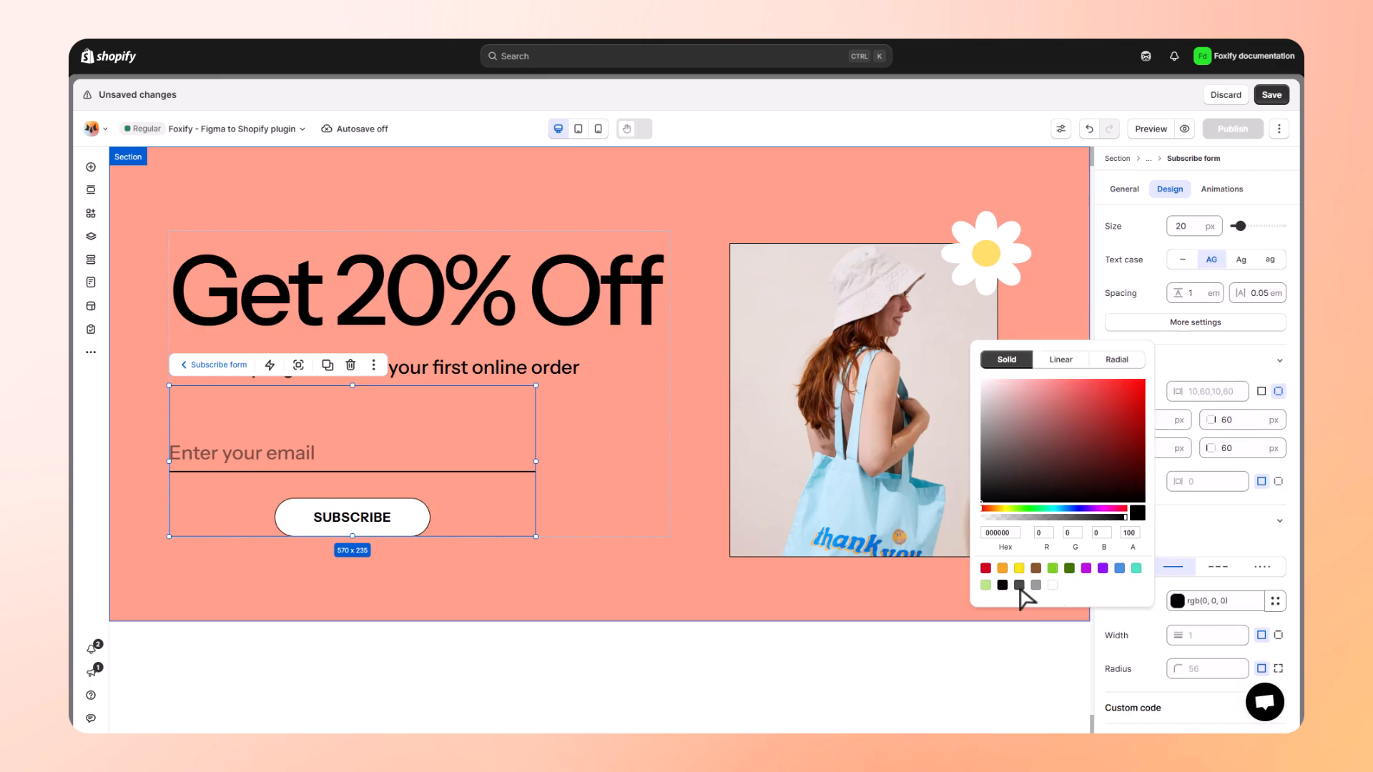
pyautogui.click(1219, 669)
pyautogui.write('50')
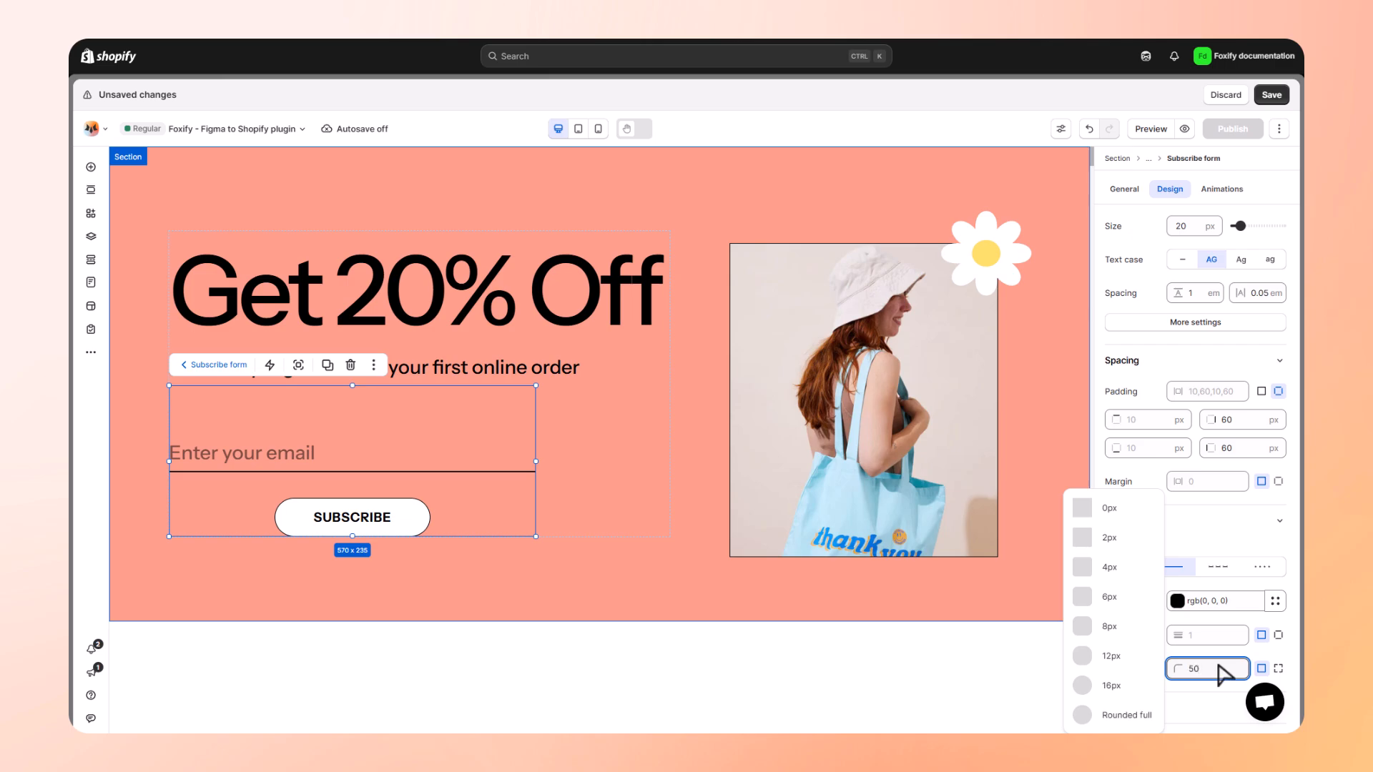
pyautogui.press('Return')
pyautogui.click(756, 220)
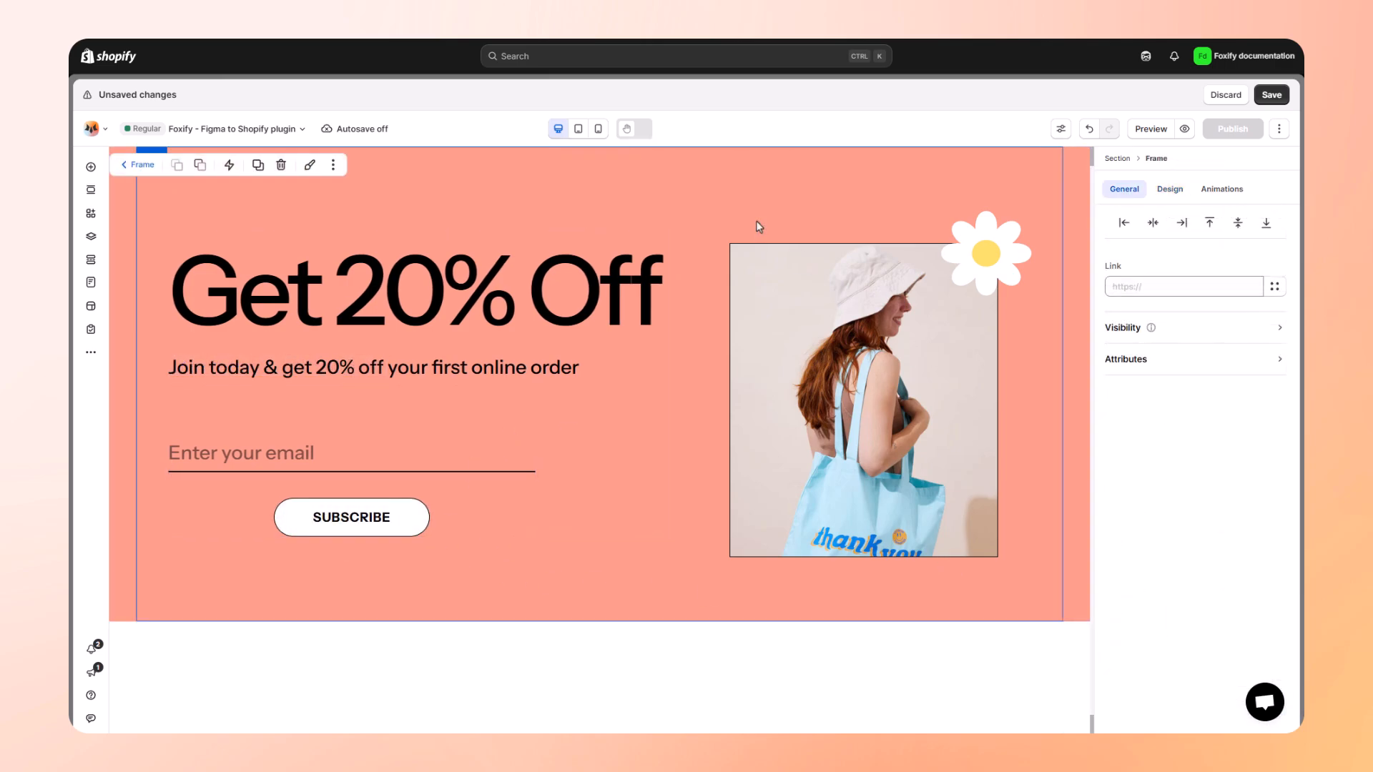
# - Check the newsletter section's layout in the tablet and mobile views, and return to the desktop view
pyautogui.click(579, 131)
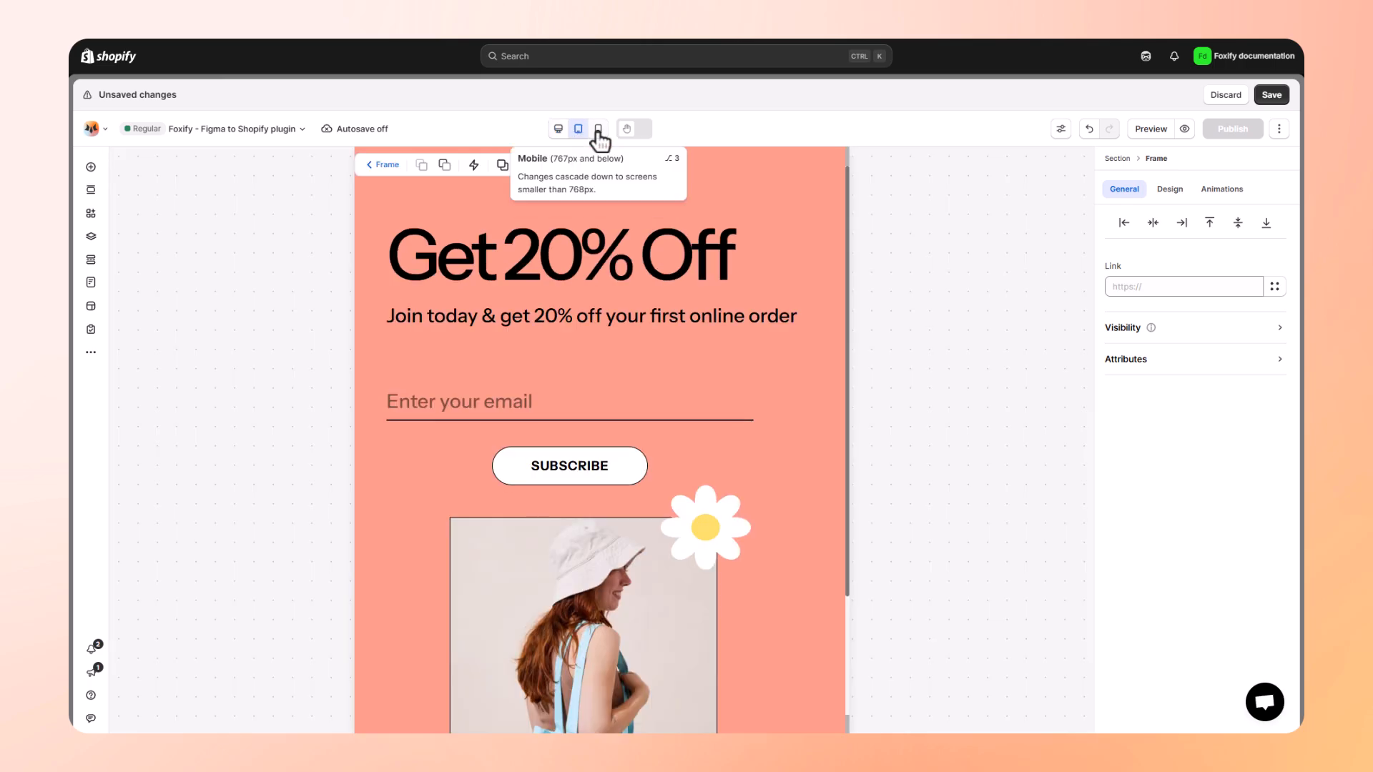
pyautogui.click(598, 130)
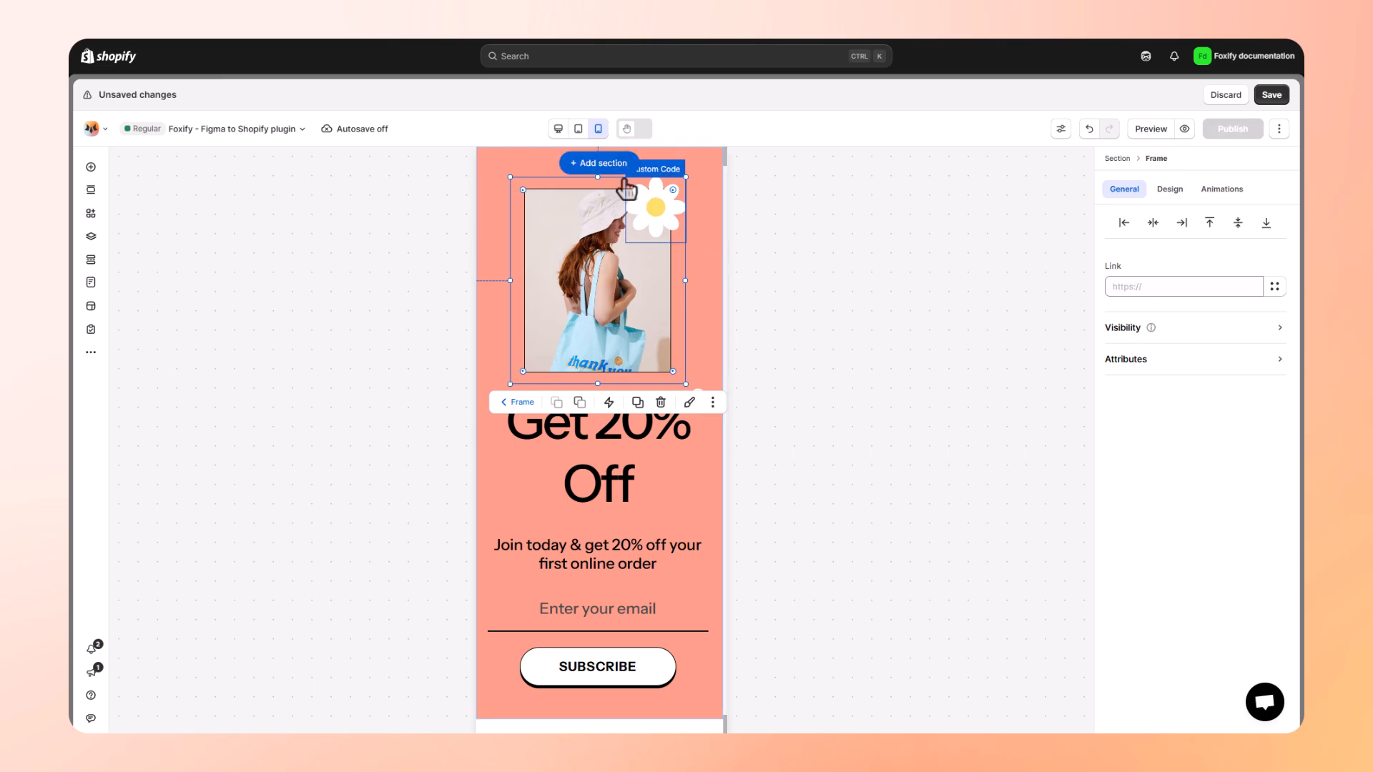
pyautogui.click(559, 130)
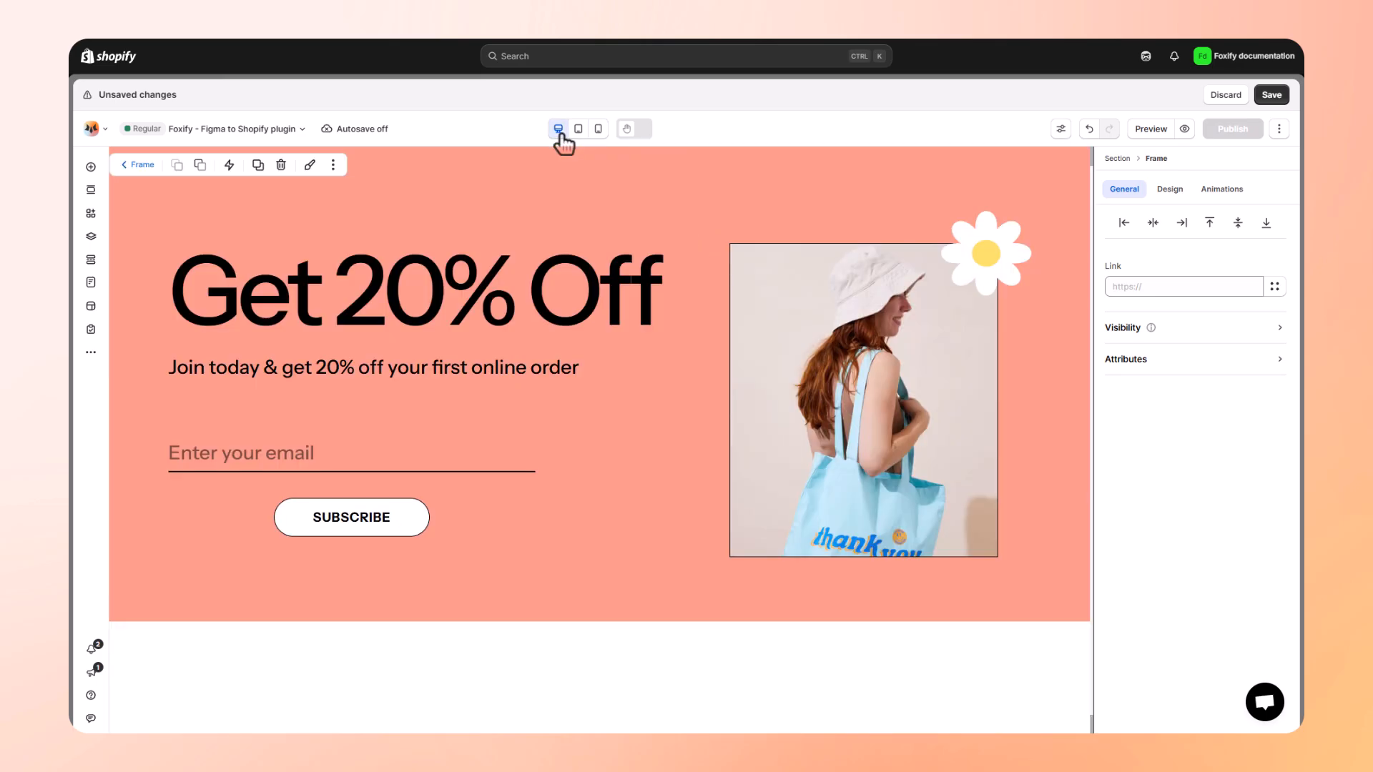